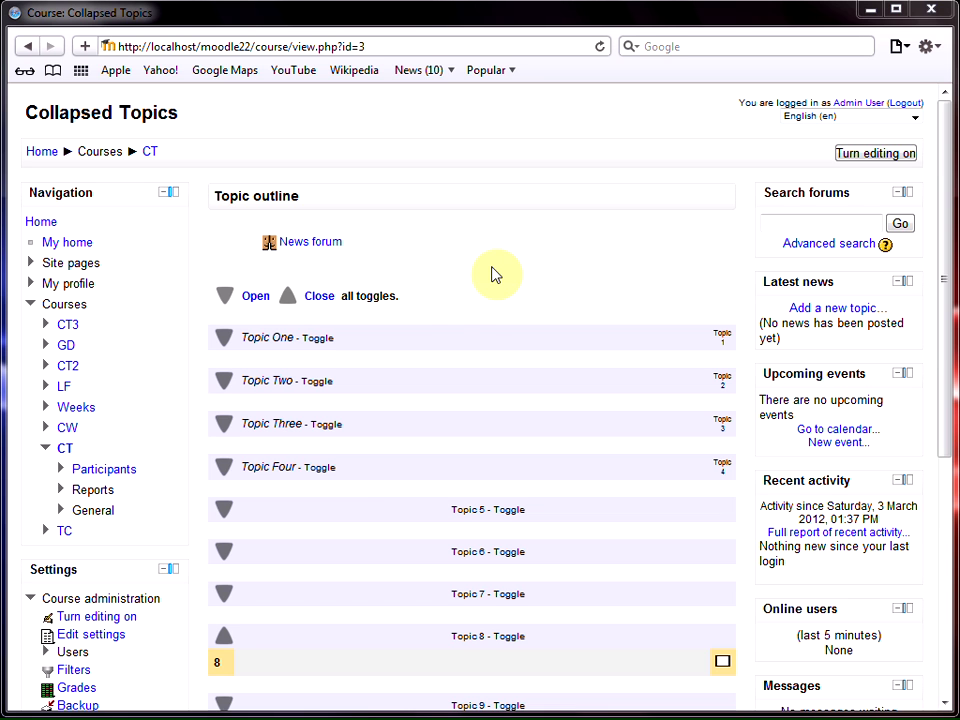
- Expand and collapse all topic sections and Topics 5 and 6 to preview the course
click(250, 293)
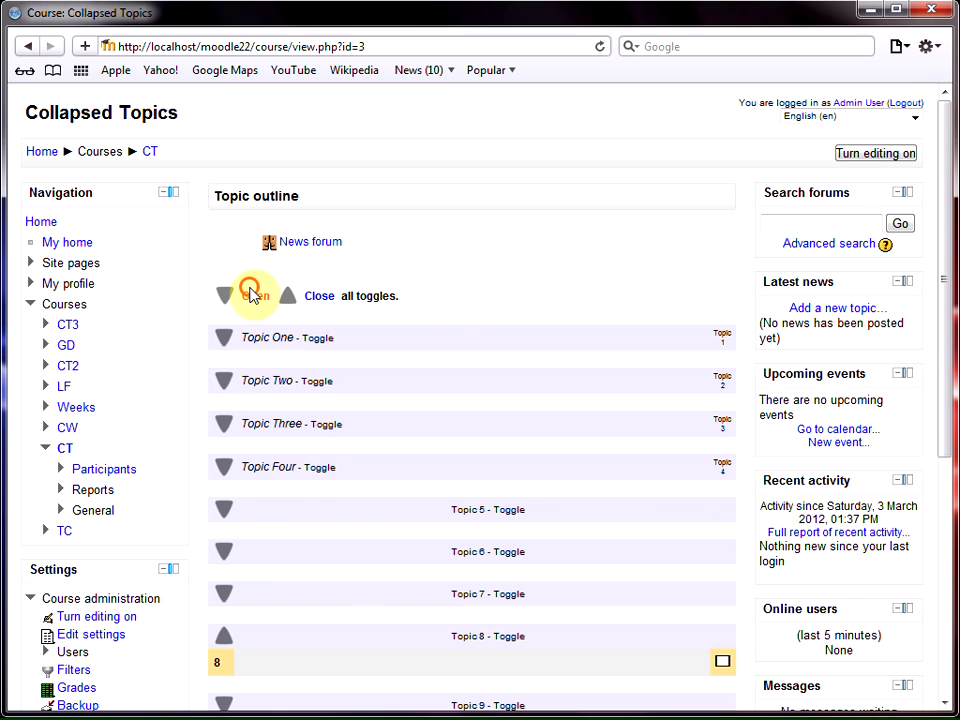
click(320, 296)
click(348, 550)
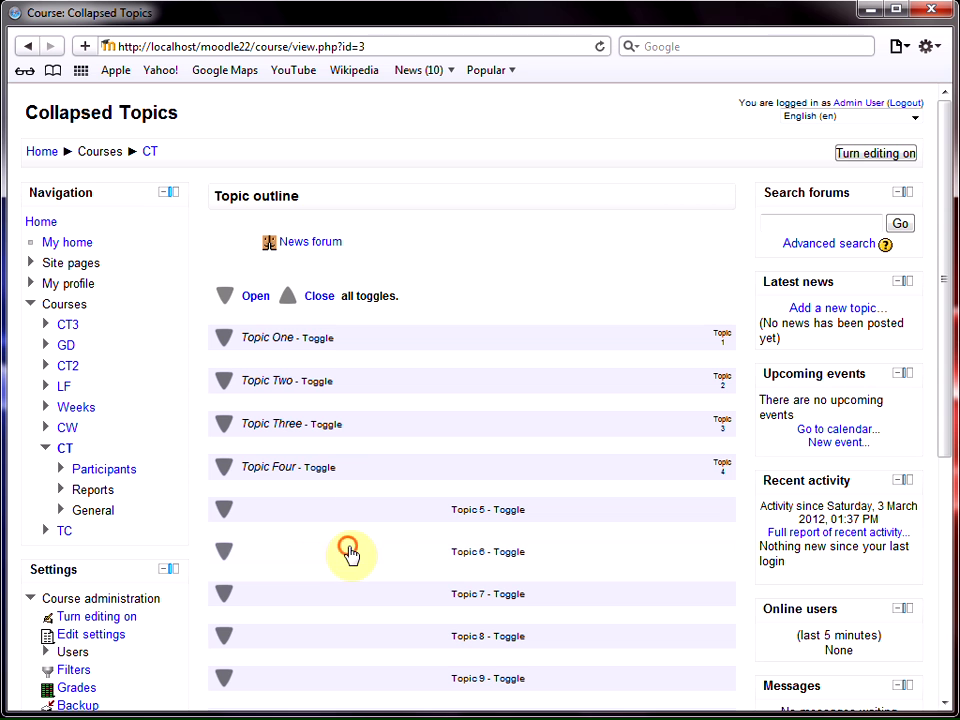
click(339, 518)
click(264, 298)
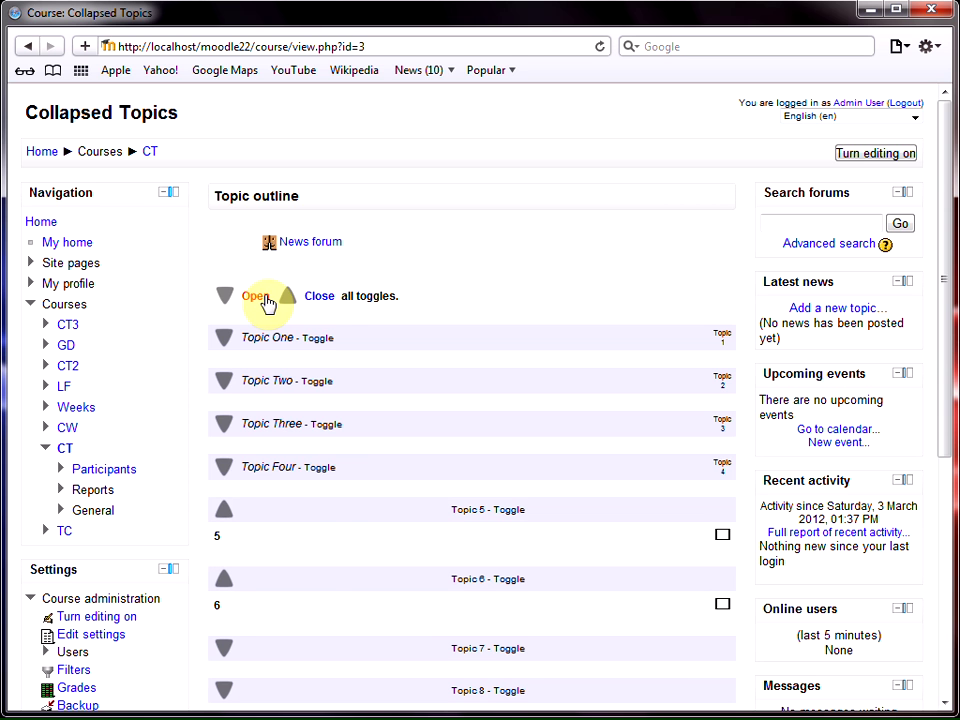
click(322, 298)
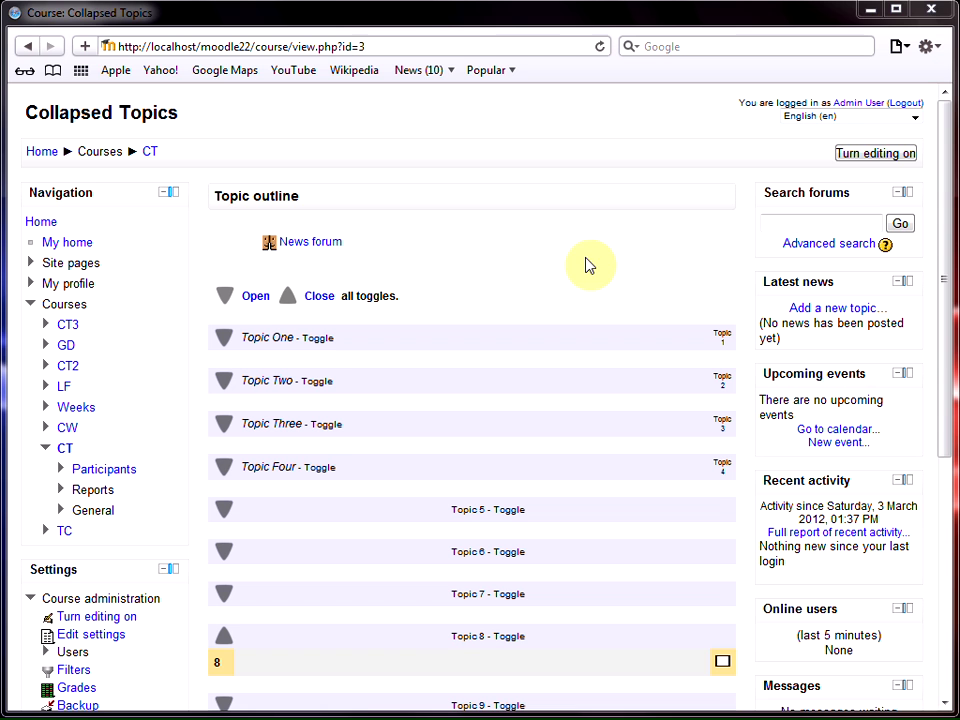
- Turn editing on, then set and save the layout elements to 'No toggle word'
click(868, 156)
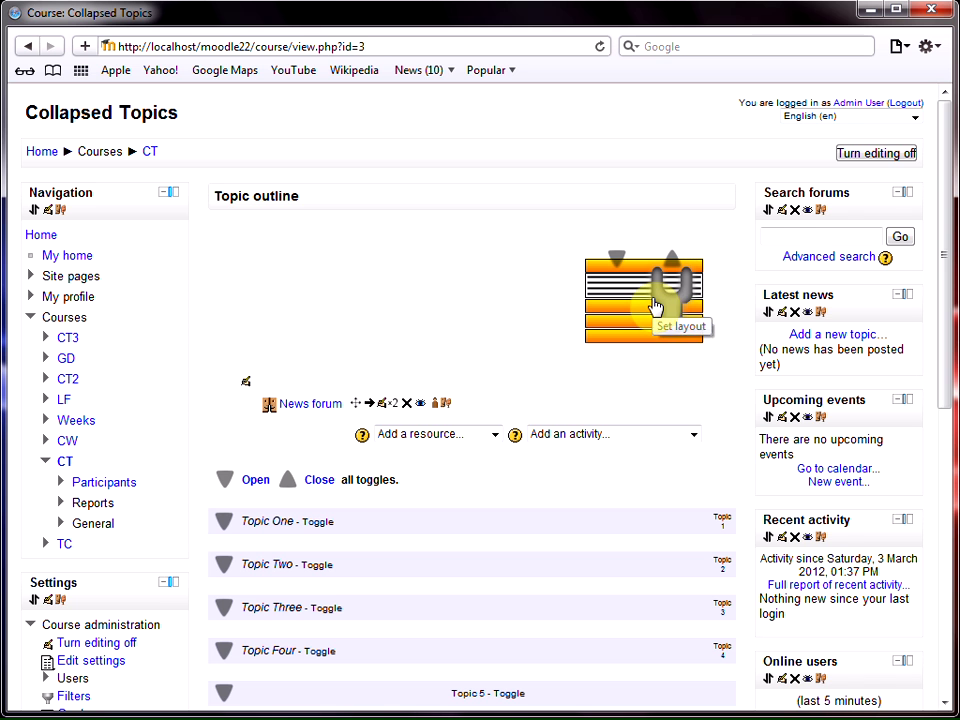
click(655, 305)
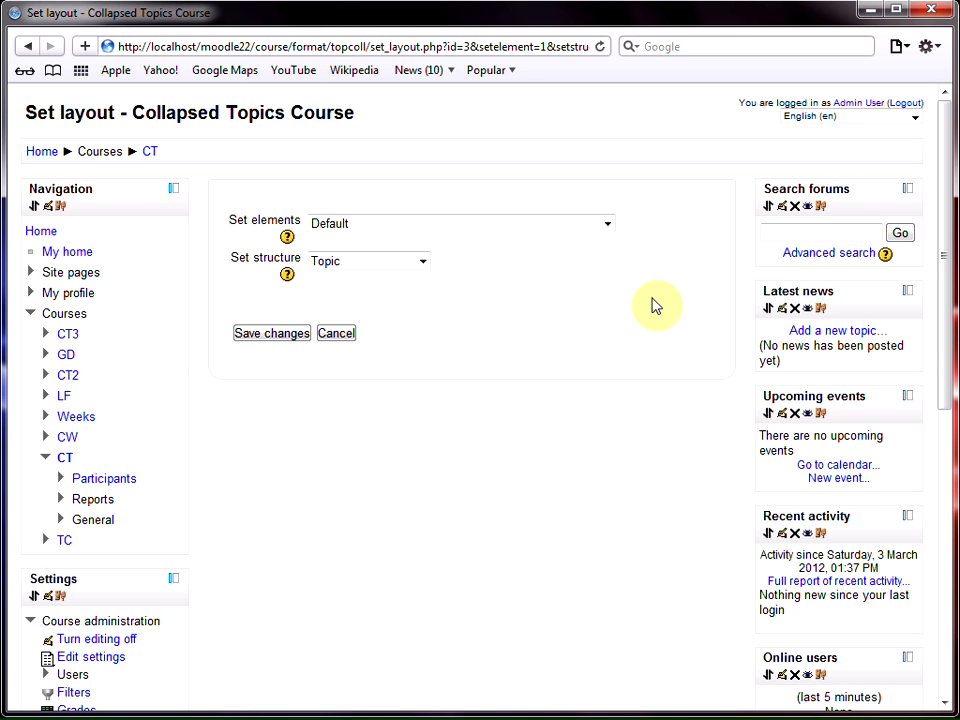
click(607, 224)
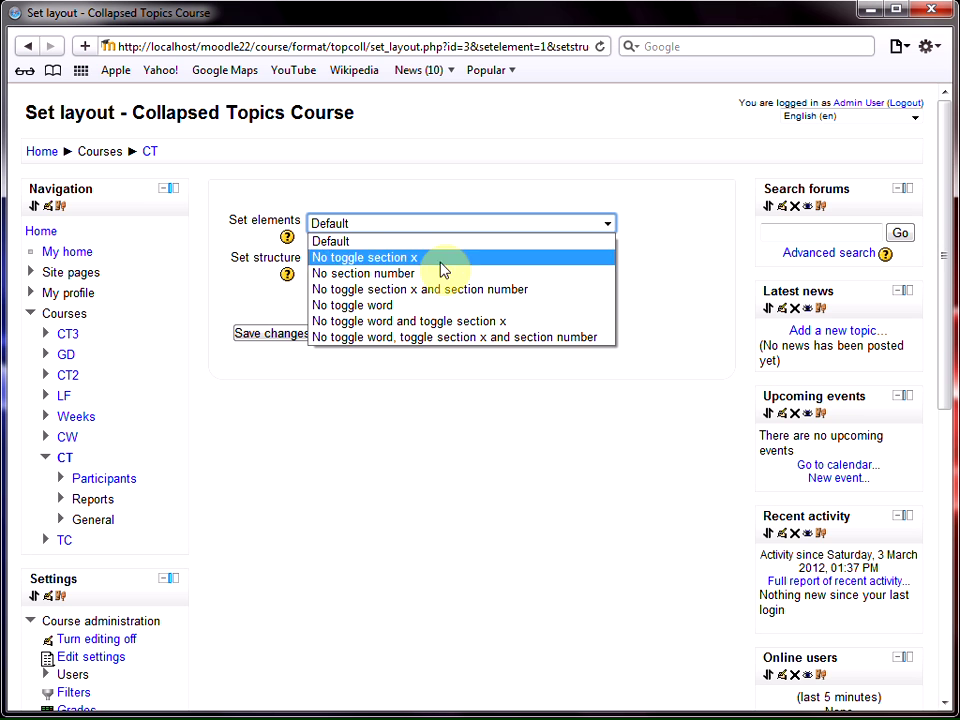
click(418, 305)
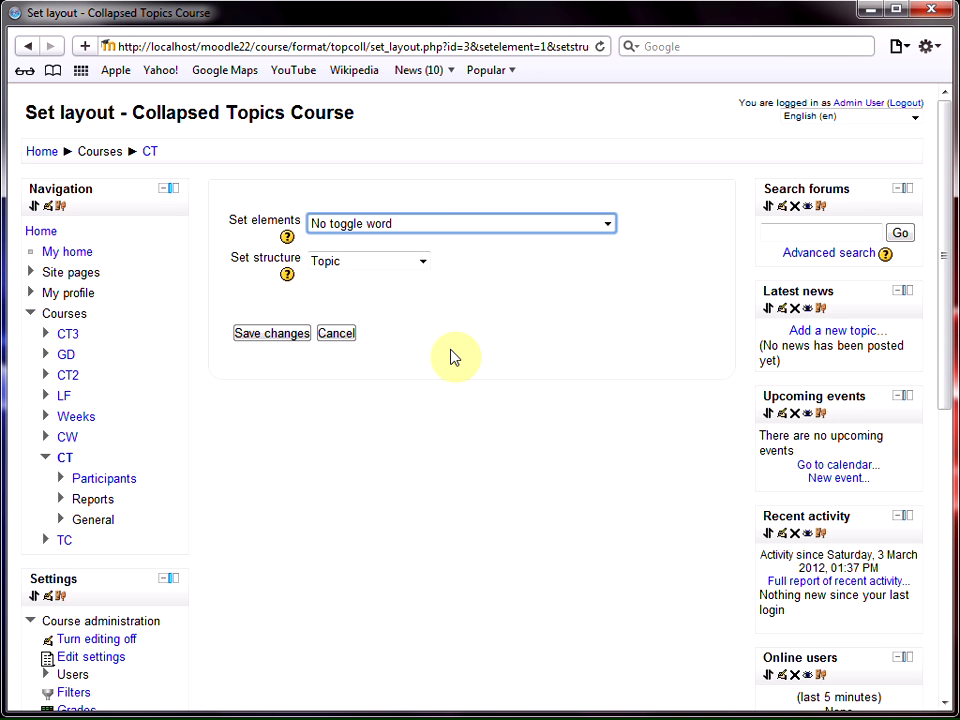
click(278, 340)
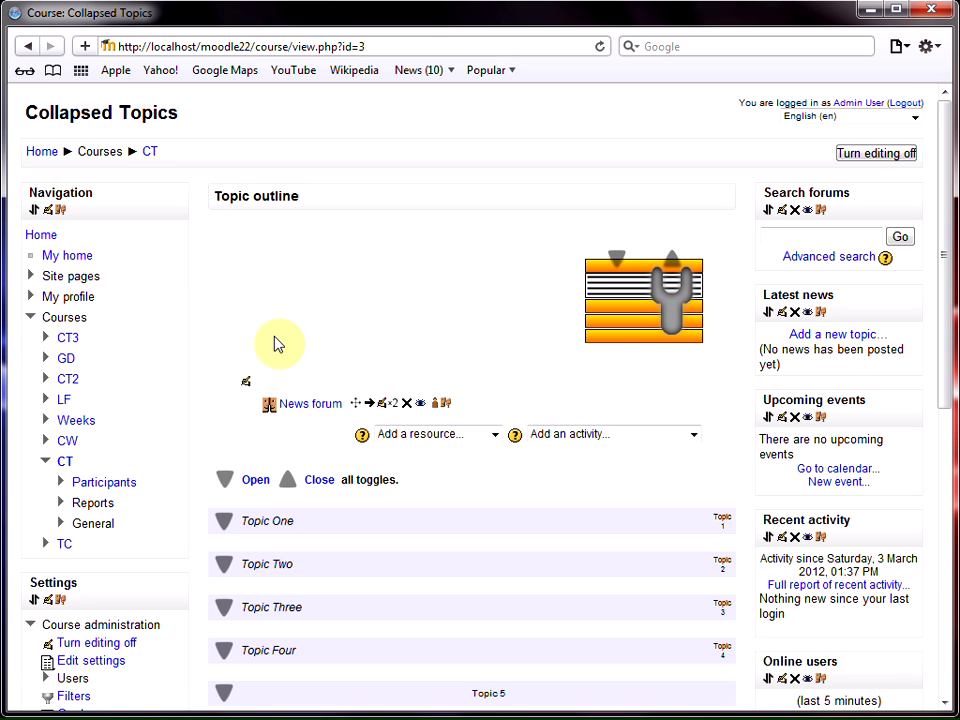
- Reopen the Collapsed Topics layout settings and choose Week as the course structure
scroll(238, 285, down, 2)
scroll(232, 286, down, 3)
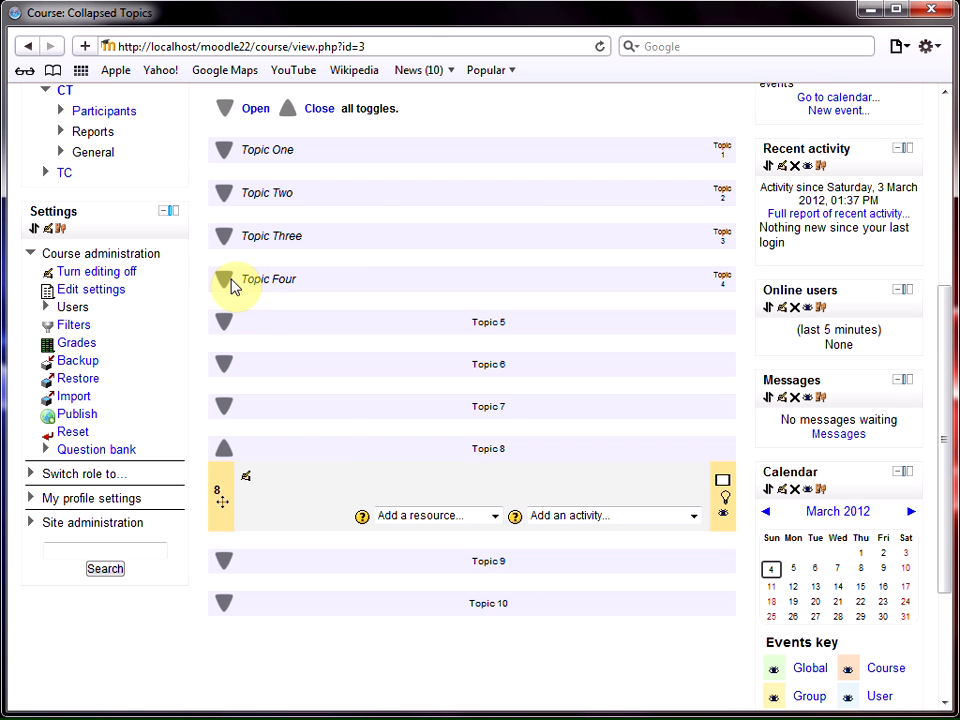
scroll(420, 230, up, 5)
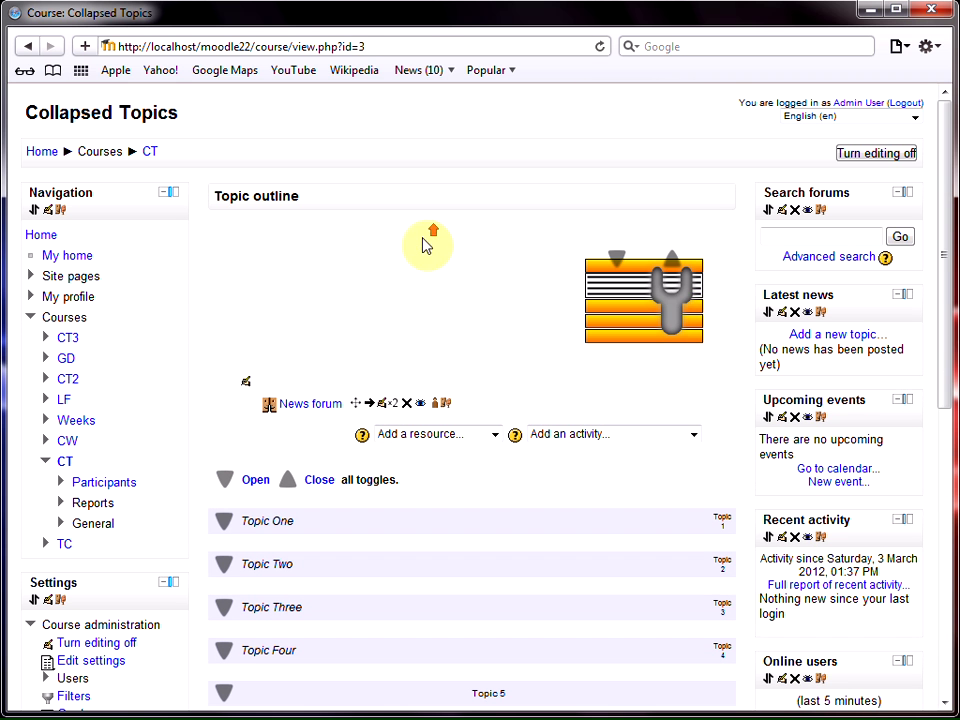
click(675, 286)
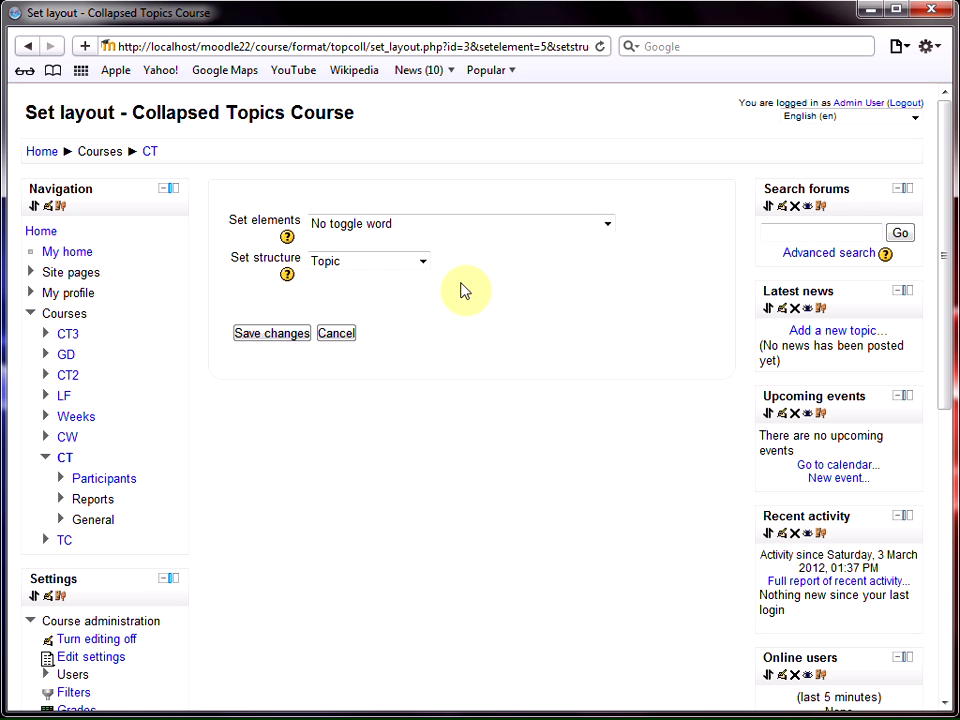
click(423, 264)
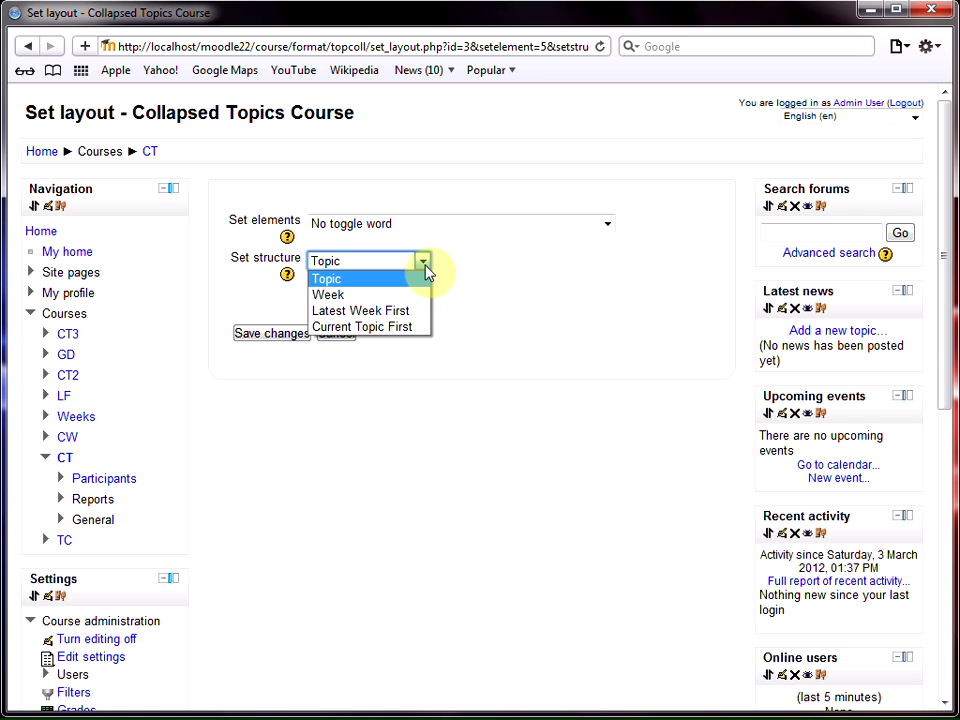
click(388, 296)
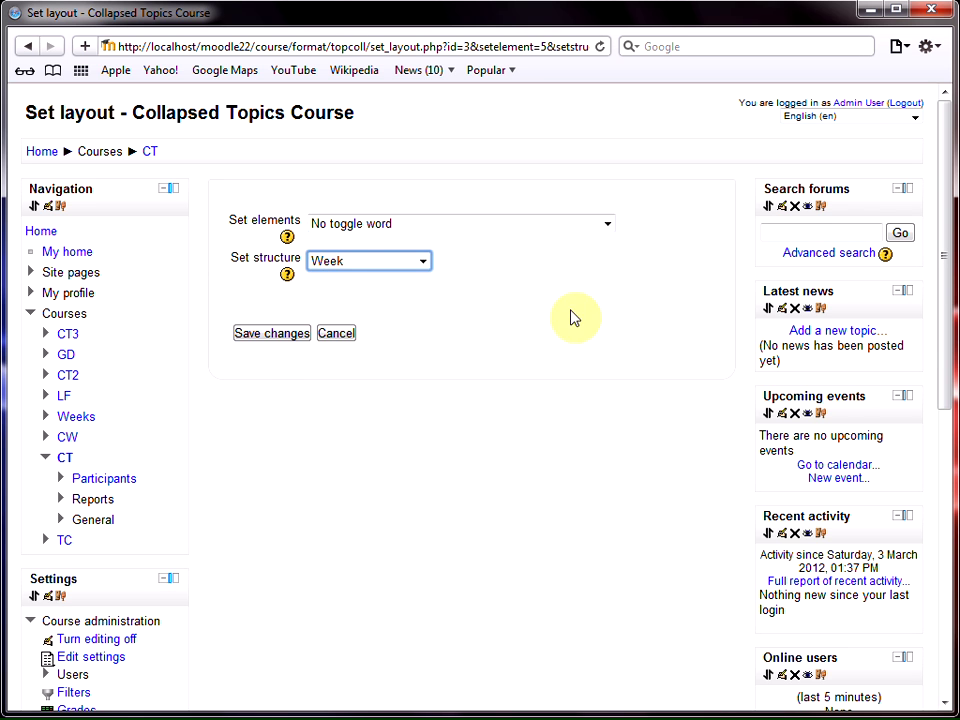
- Save the Week structure and review the weekly date-range sections
click(262, 340)
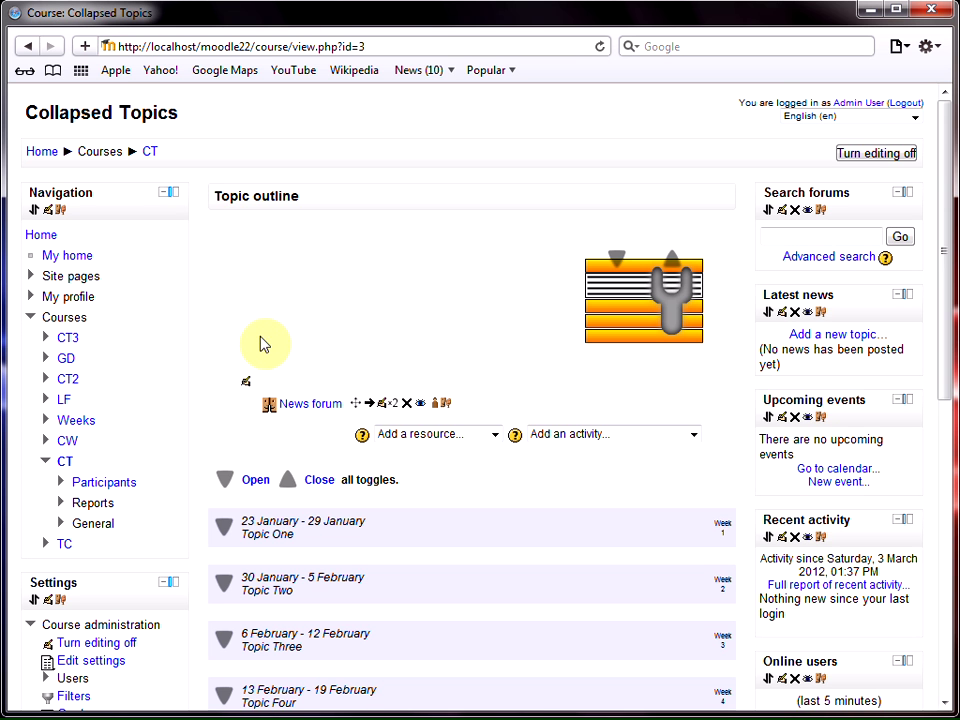
scroll(350, 355, down, 1)
scroll(347, 354, down, 2)
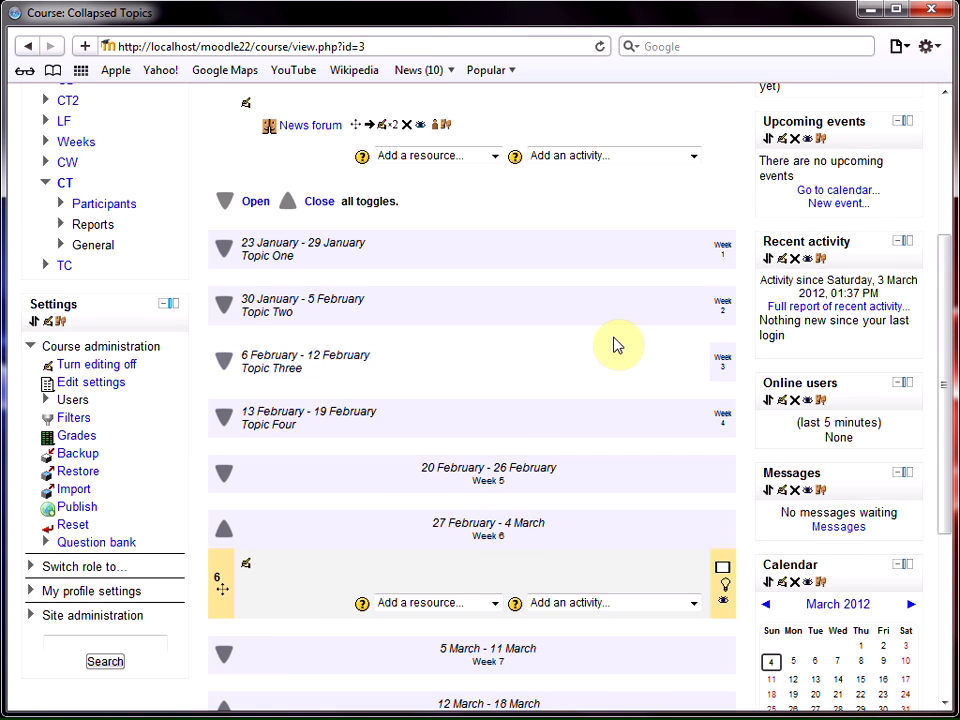
scroll(615, 343, down, 1)
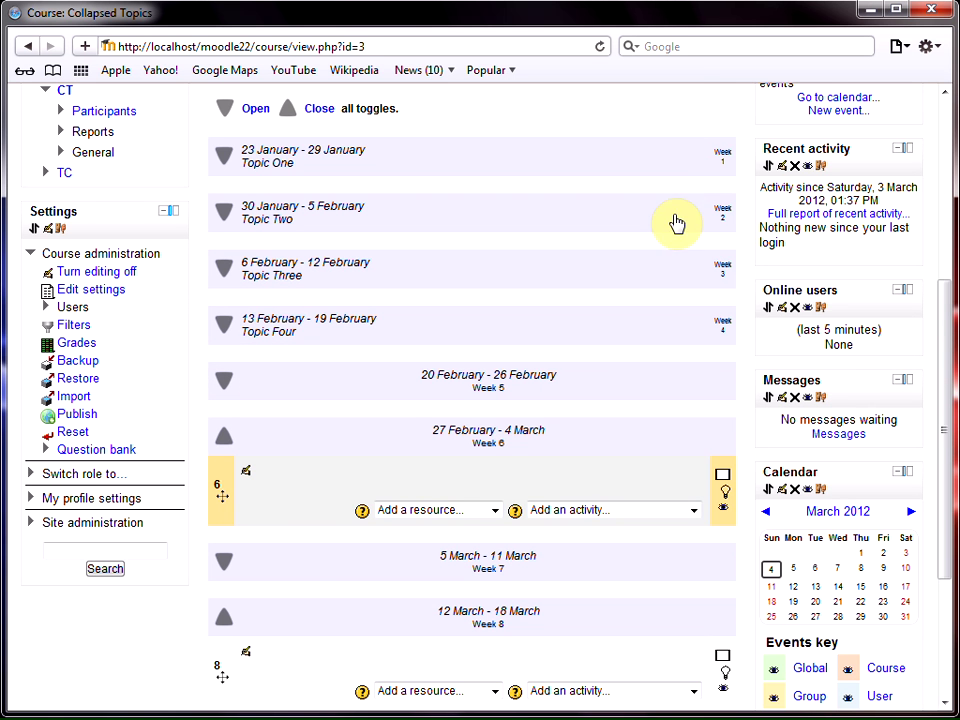
scroll(319, 613, up, 4)
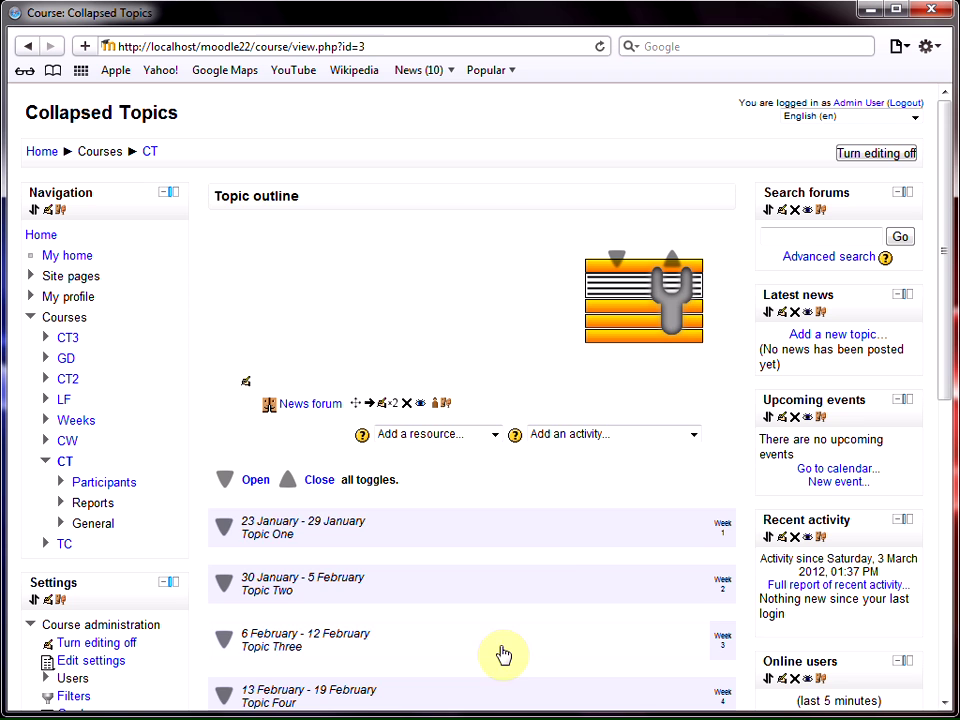
- Switch the layout structure to Latest Week First and save it
click(694, 298)
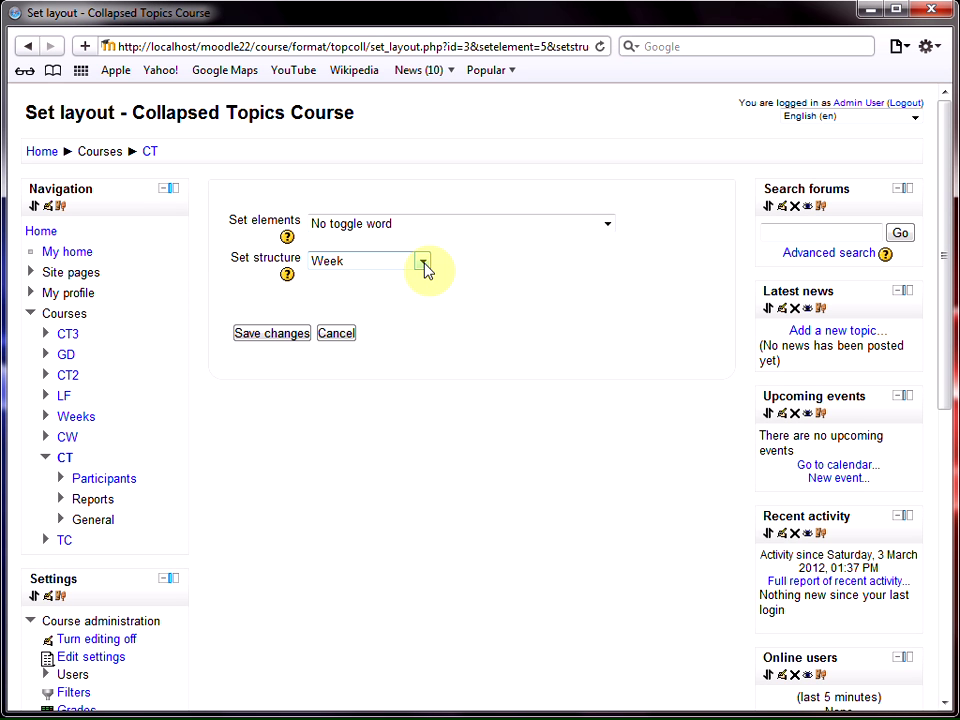
click(425, 265)
click(416, 313)
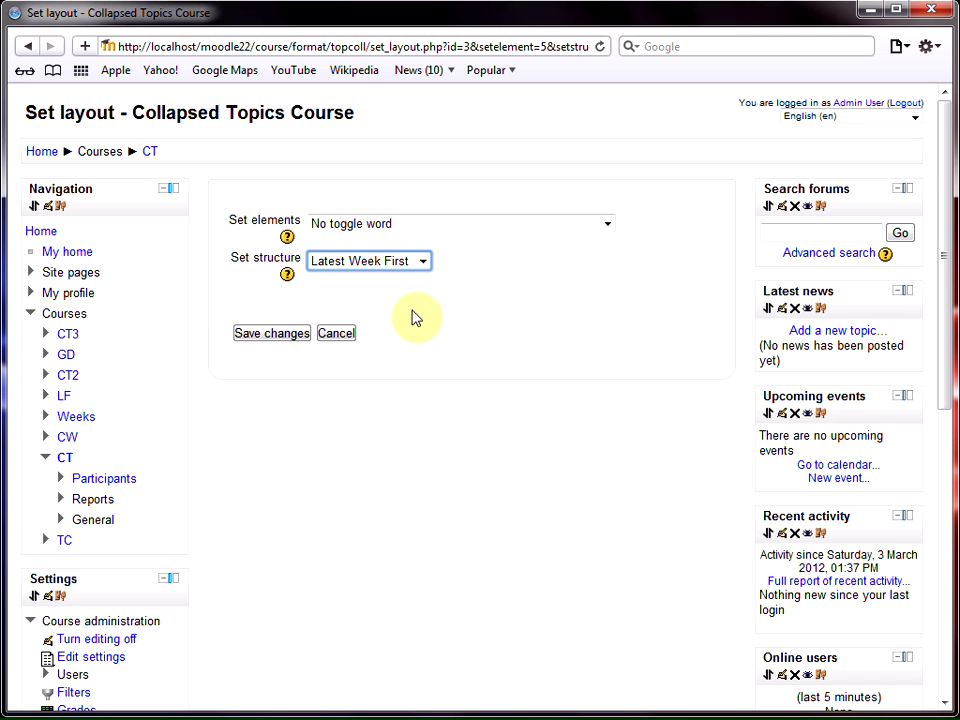
click(283, 334)
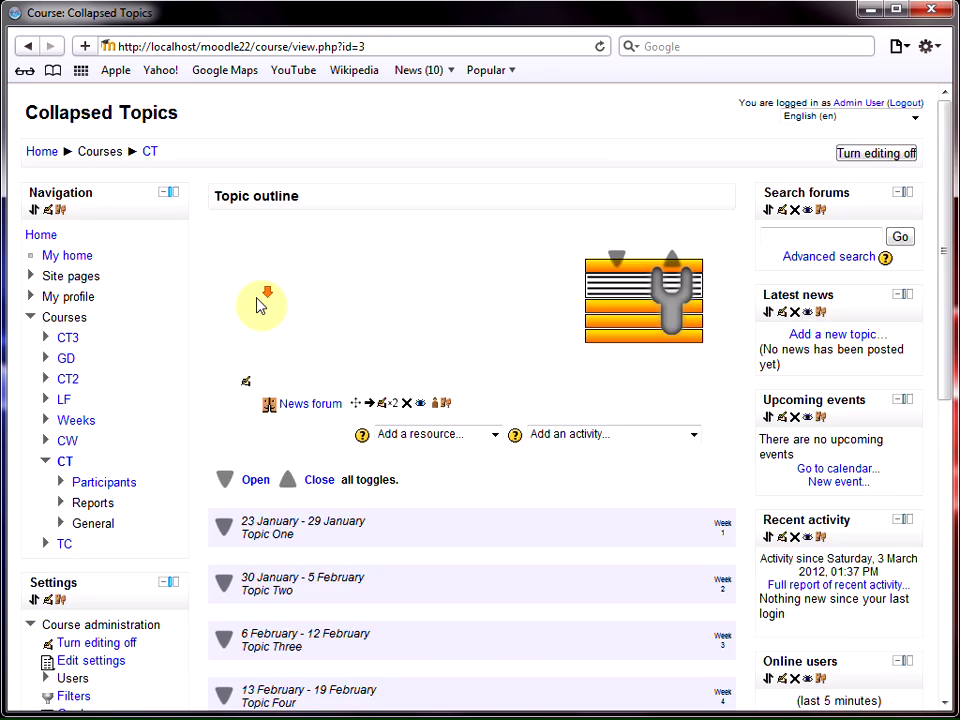
- Review weeks 6 down to 1 in newest-first order, then turn editing off
scroll(258, 305, down, 3)
scroll(258, 305, down, 2)
scroll(258, 305, up, 5)
scroll(258, 305, down, 8)
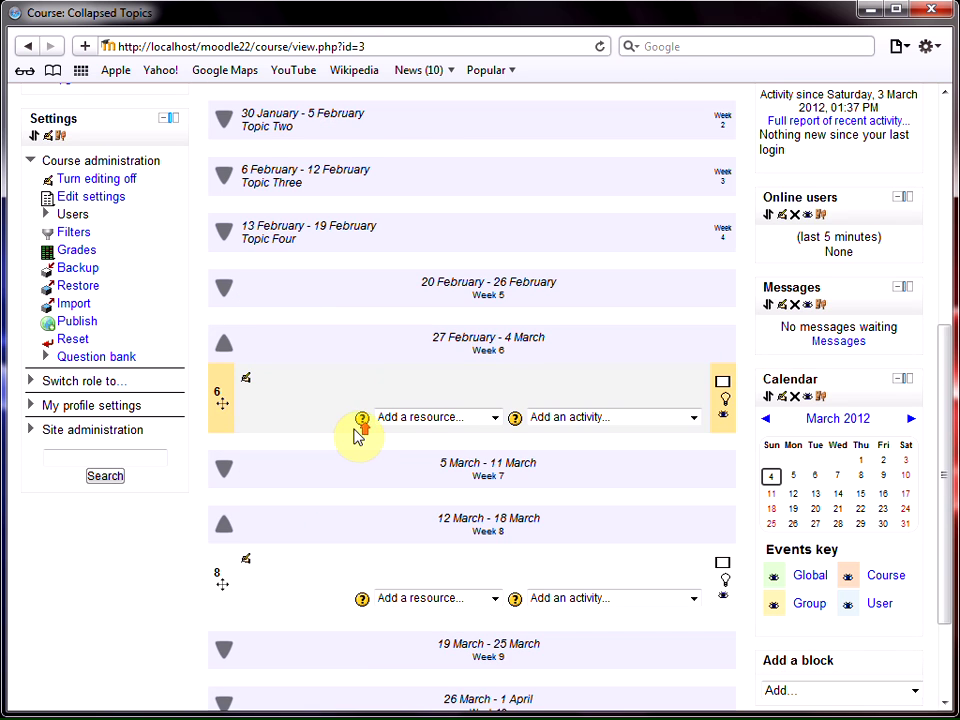
scroll(360, 430, up, 3)
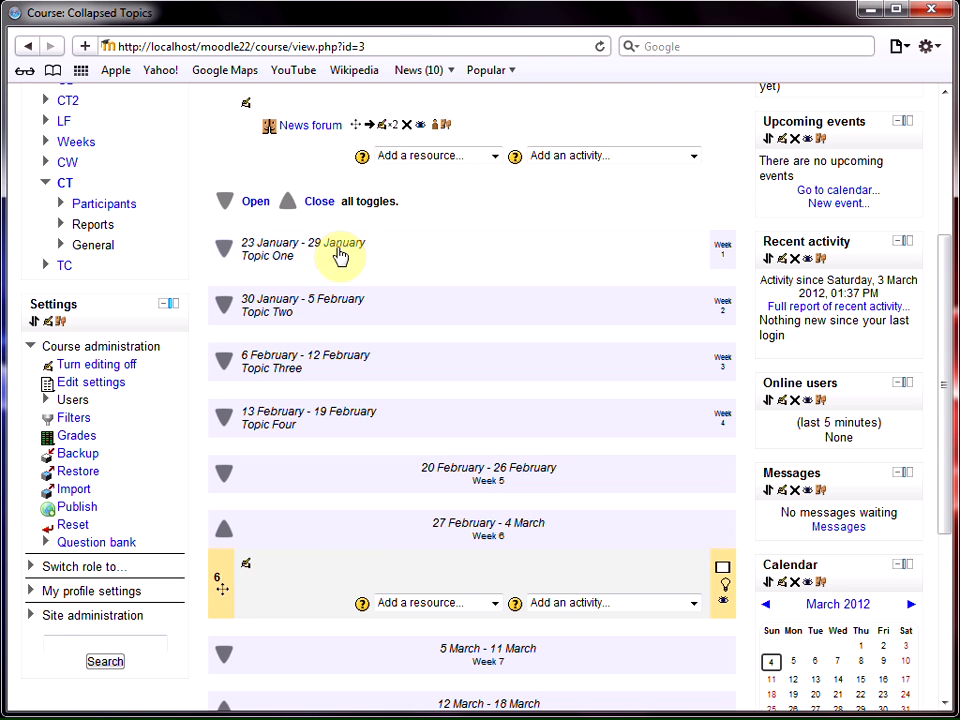
scroll(419, 388, up, 5)
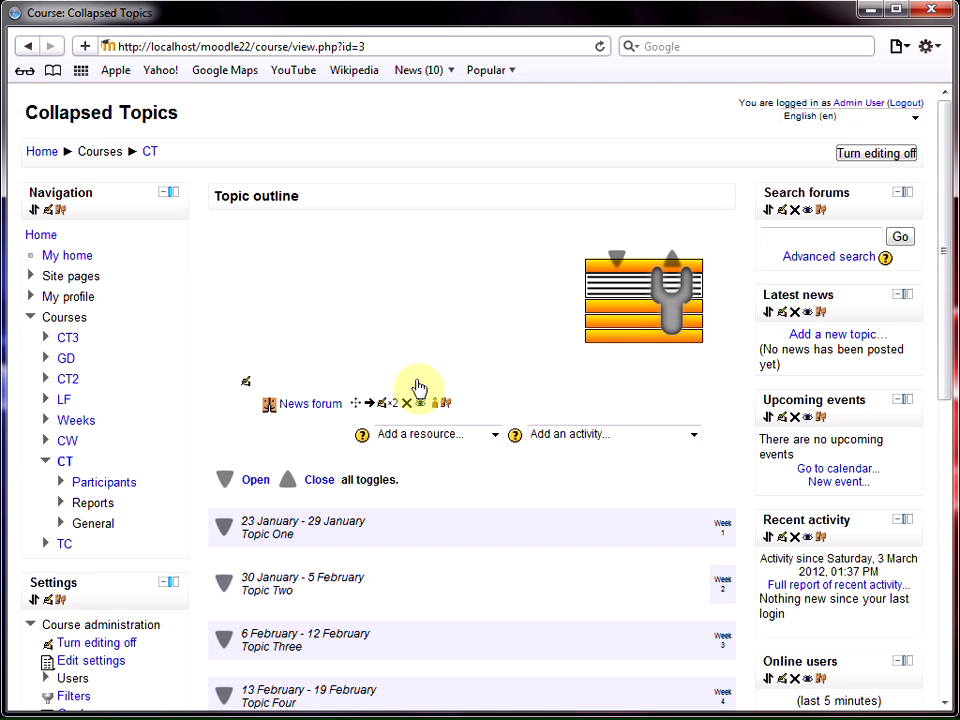
scroll(419, 388, down, 10)
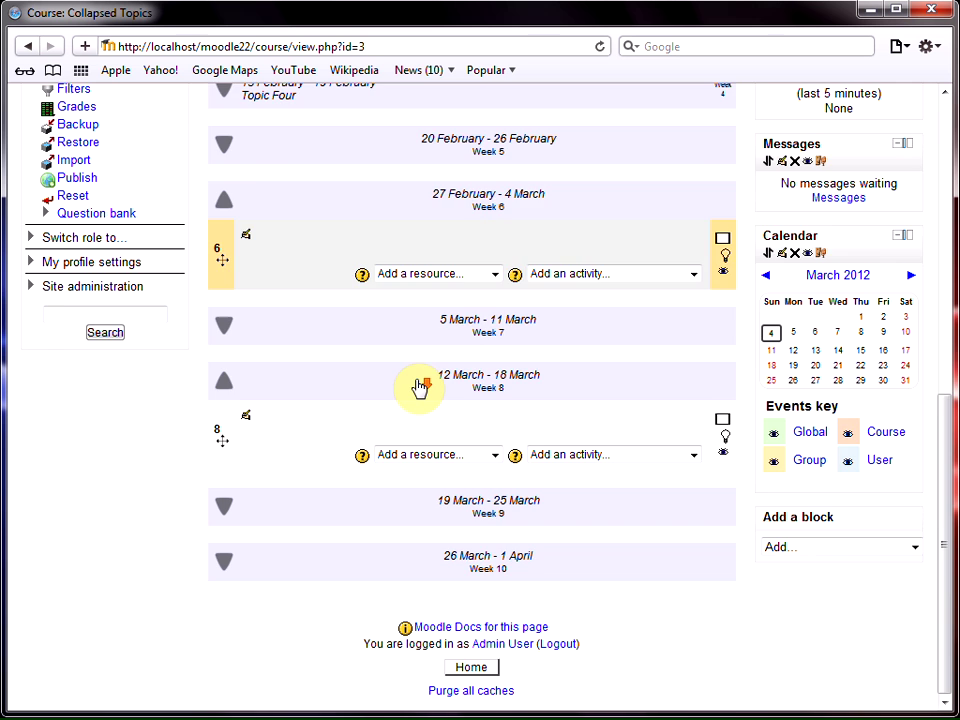
scroll(418, 388, up, 3)
scroll(418, 388, up, 7)
click(868, 156)
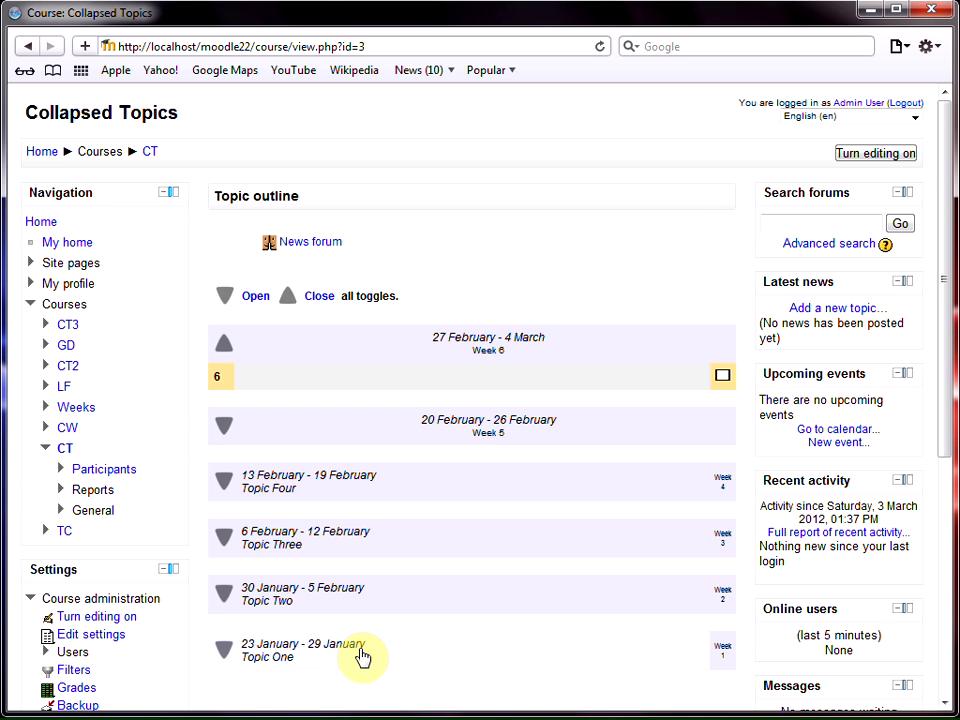
- Turn editing back on and save the layout structure as Current Topic First
click(842, 156)
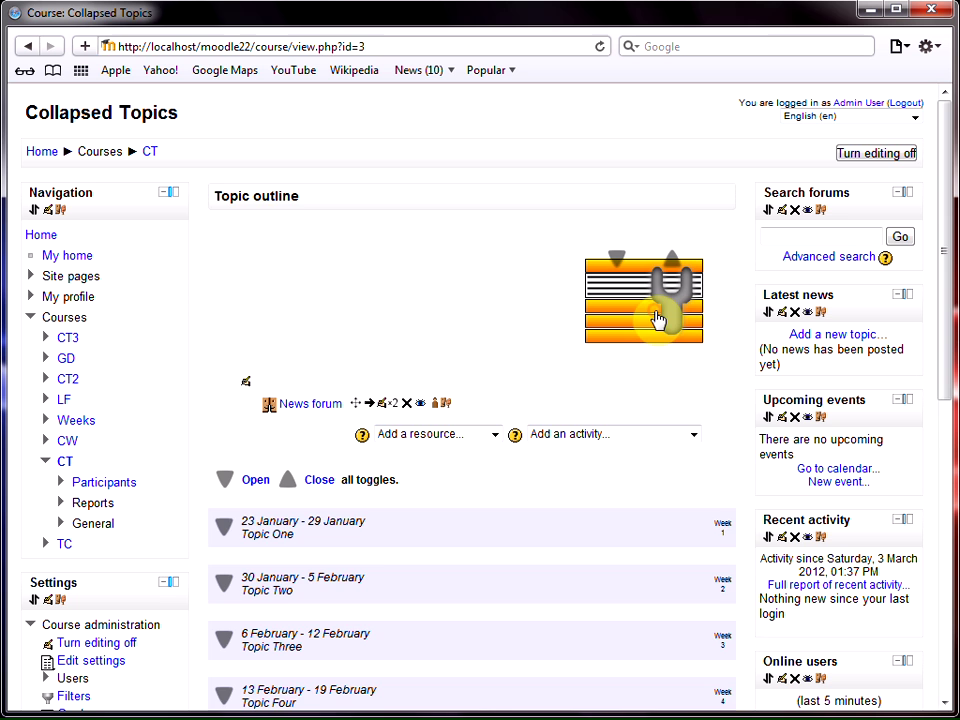
click(658, 318)
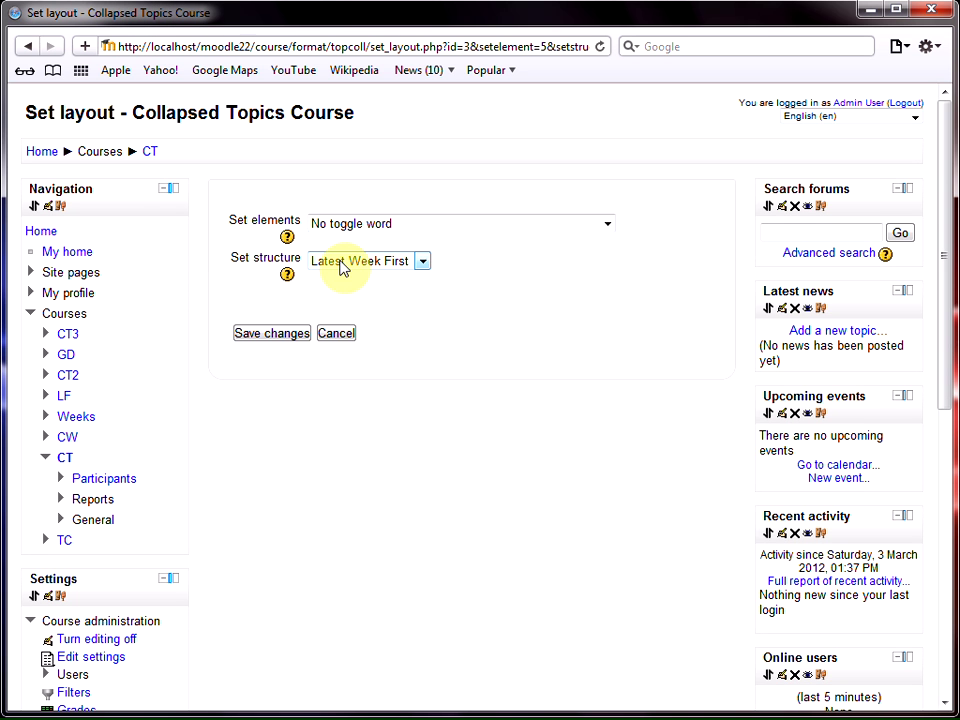
click(340, 262)
click(349, 327)
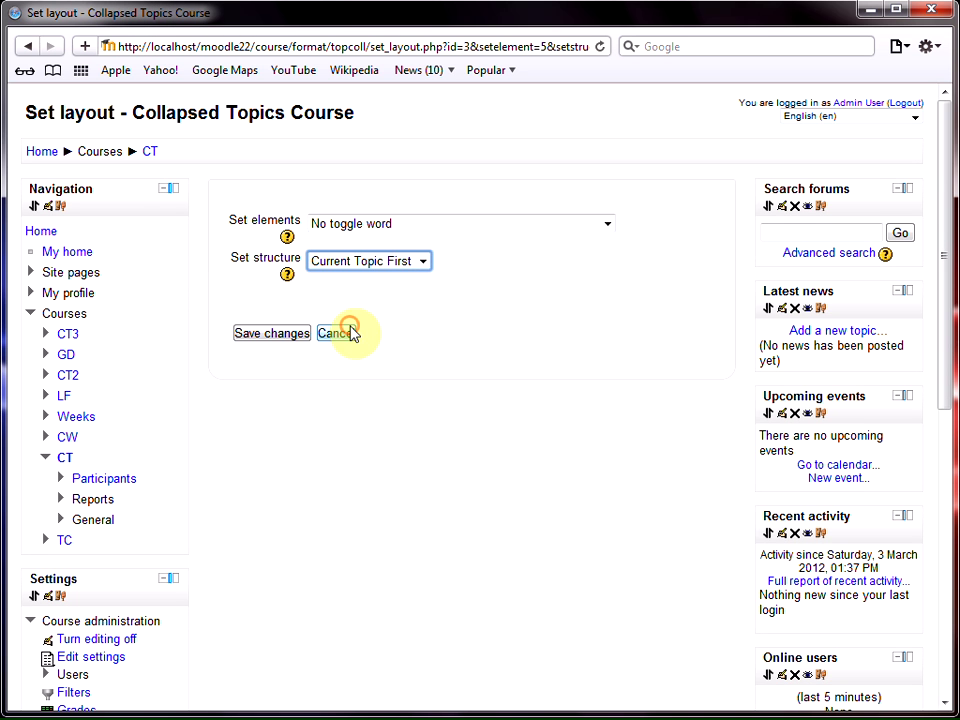
click(275, 340)
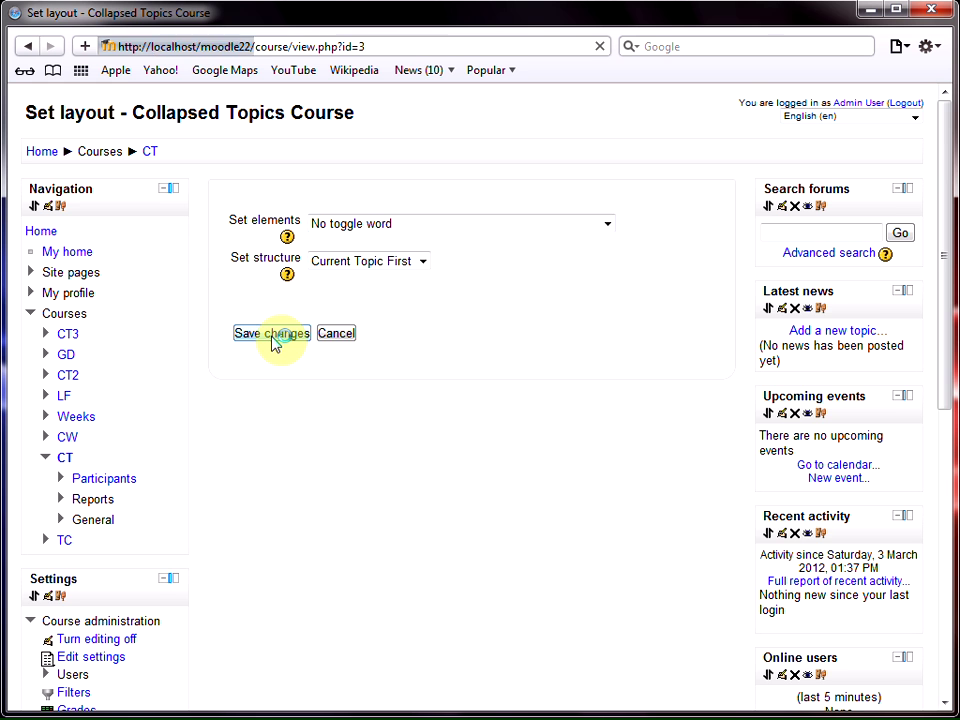
- Expand Topic Three and mark it as the current topic with its lightbulb icon
scroll(266, 270, down, 3)
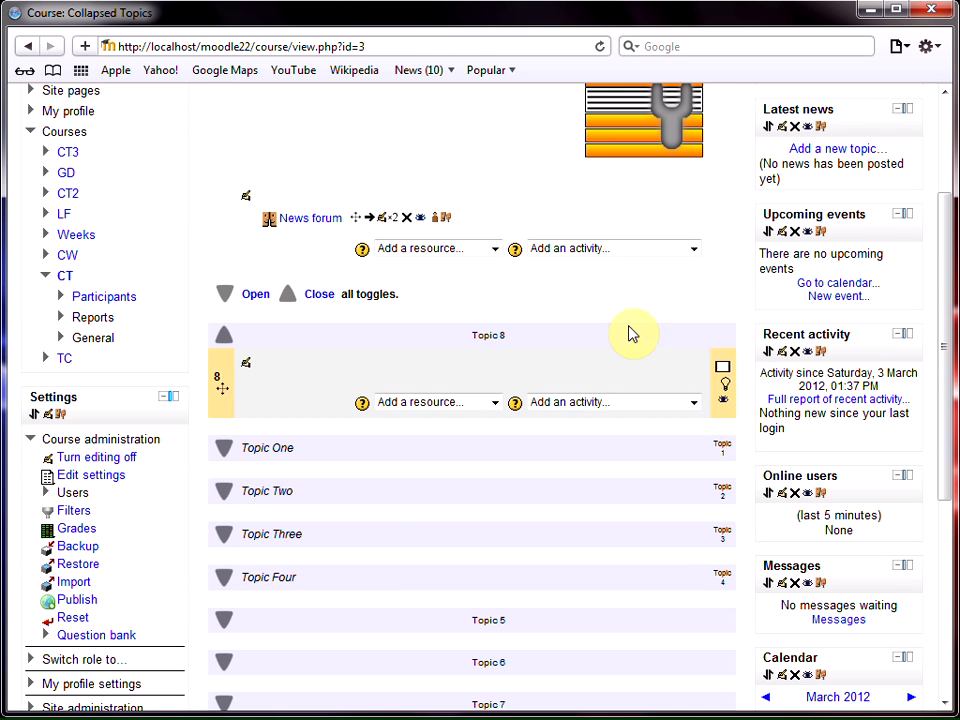
scroll(400, 420, down, 3)
click(385, 348)
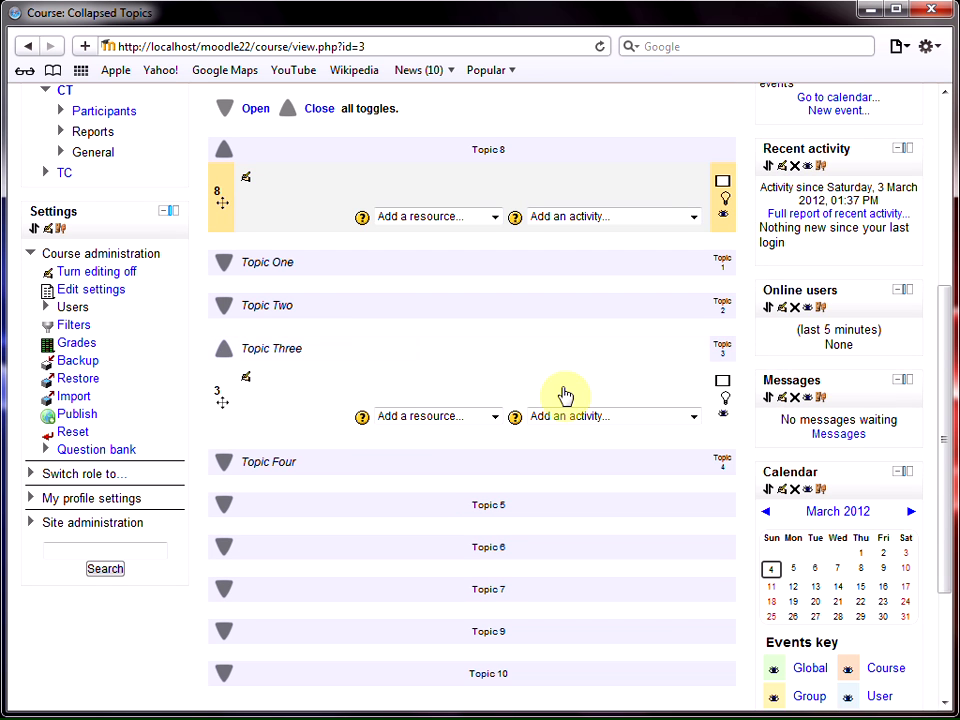
click(724, 399)
scroll(574, 401, up, 5)
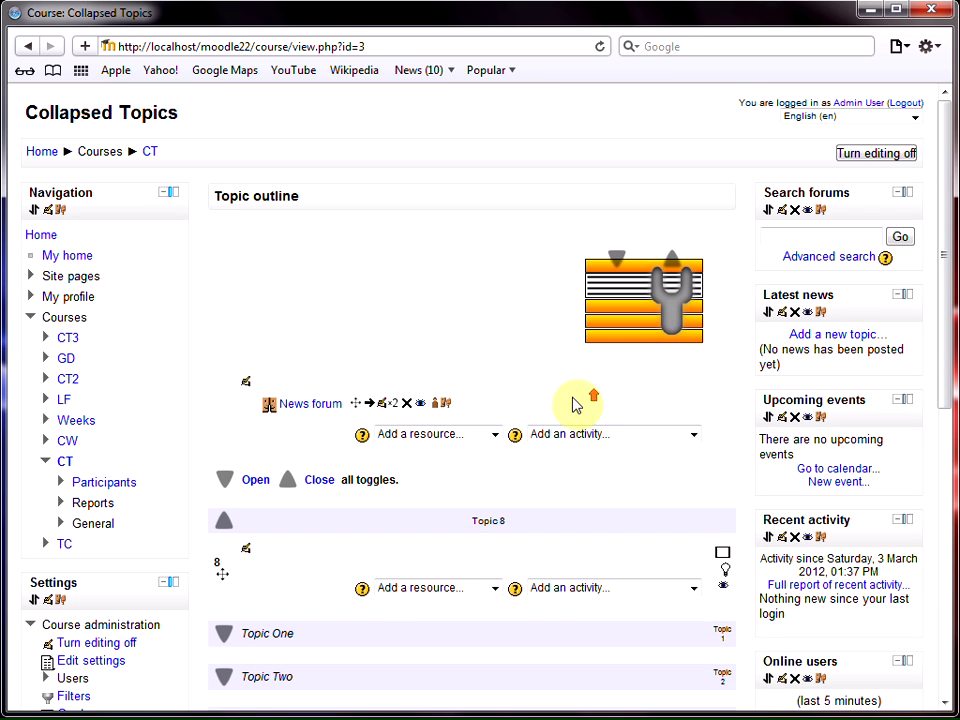
- Reload the course page and confirm Topic Three now appears first
click(600, 47)
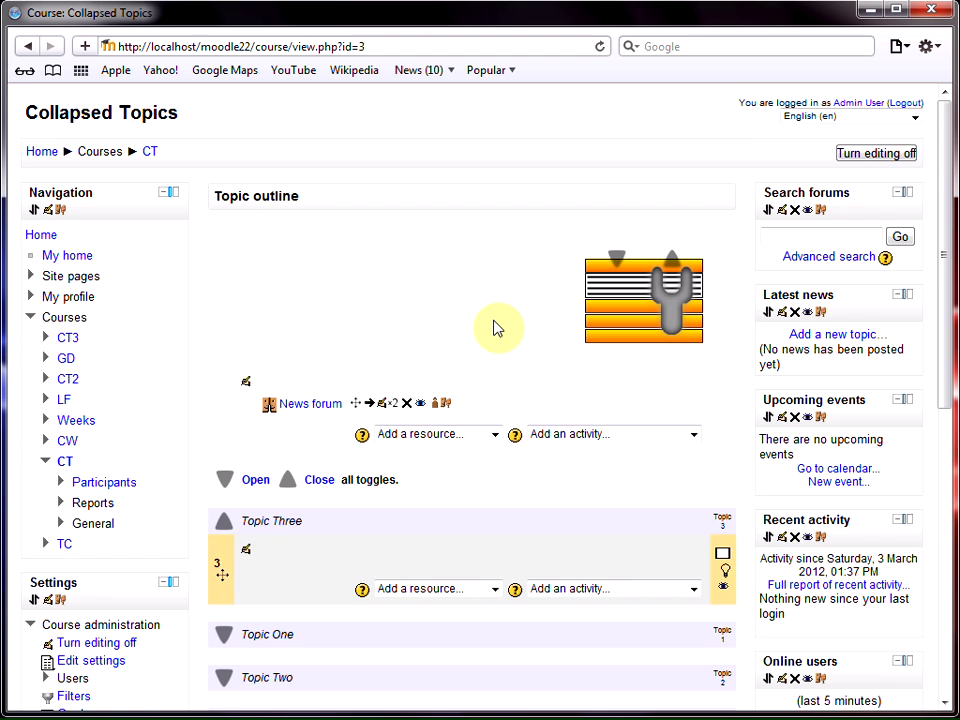
scroll(497, 326, down, 5)
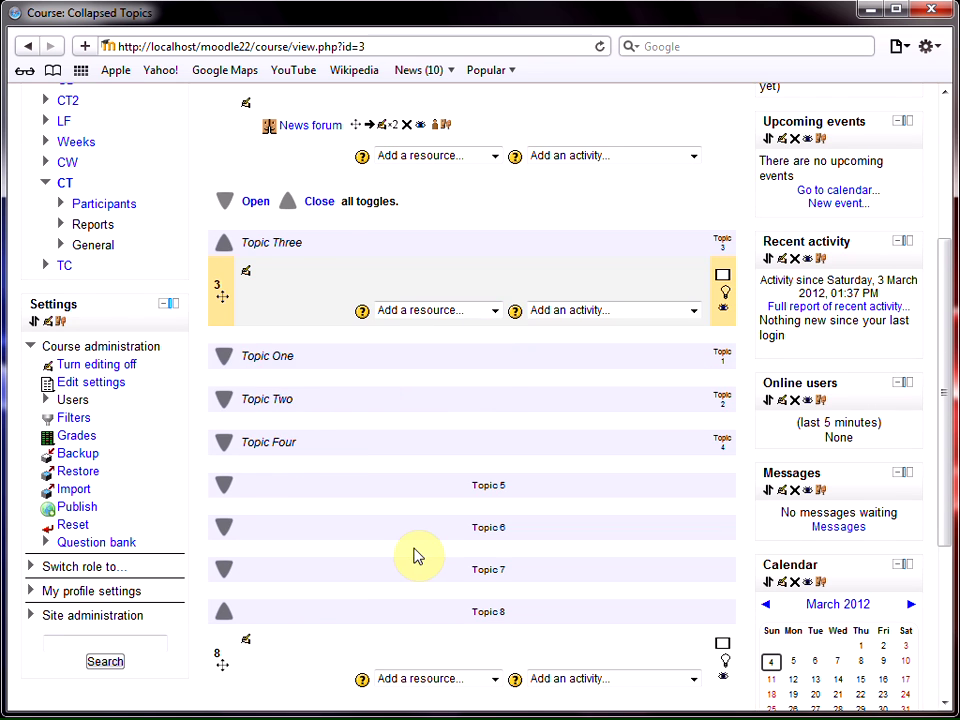
scroll(414, 555, up, 2)
scroll(414, 555, up, 3)
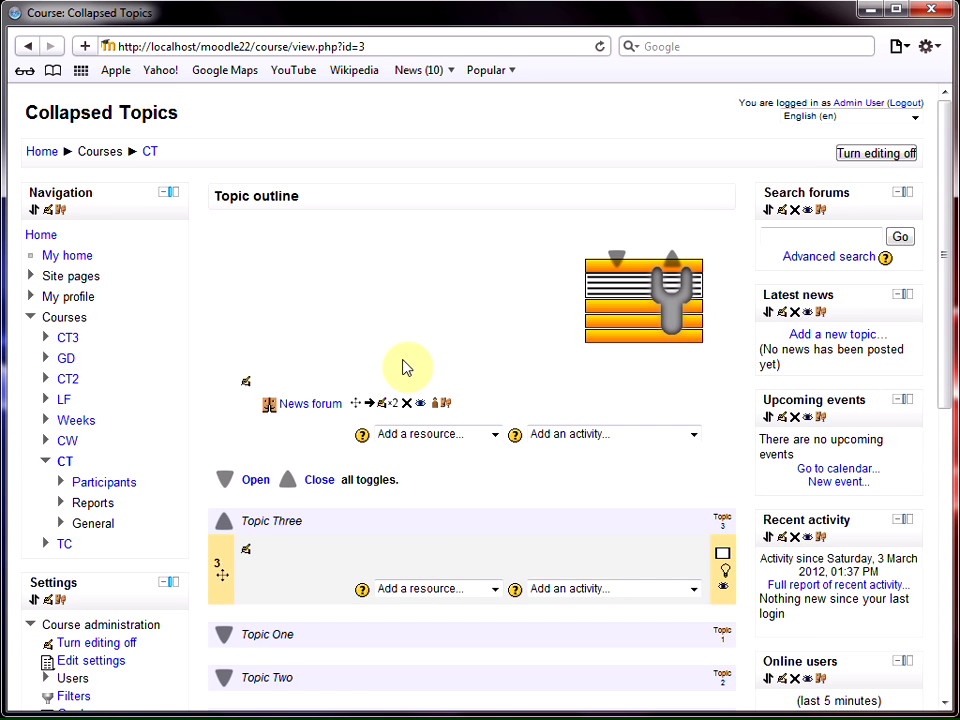
scroll(471, 328, down, 2)
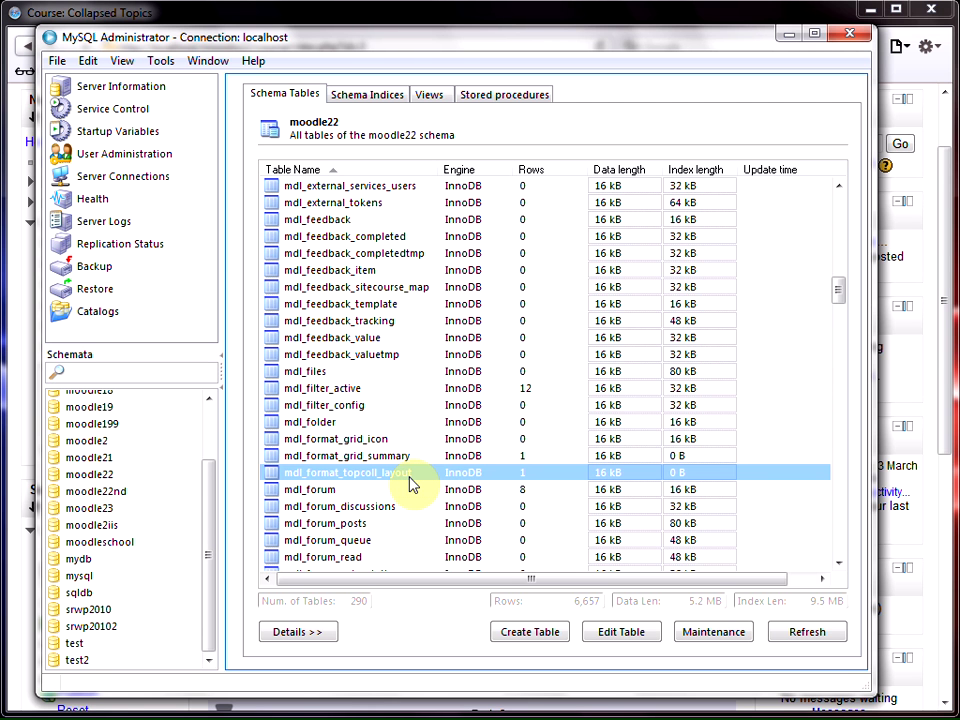
- Minimize MySQL Administrator after checking the mdl_format_topcoll_layout table
click(788, 34)
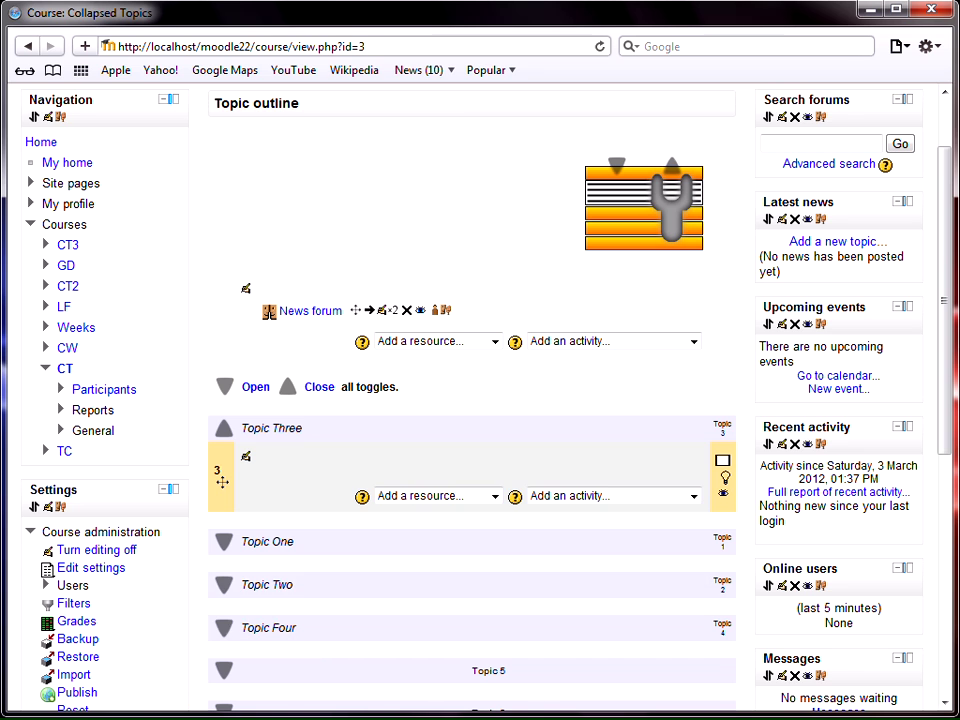
- Check that config.php sets default layout and structure to 1, then minimize Notepad++
key(alt+Tab)
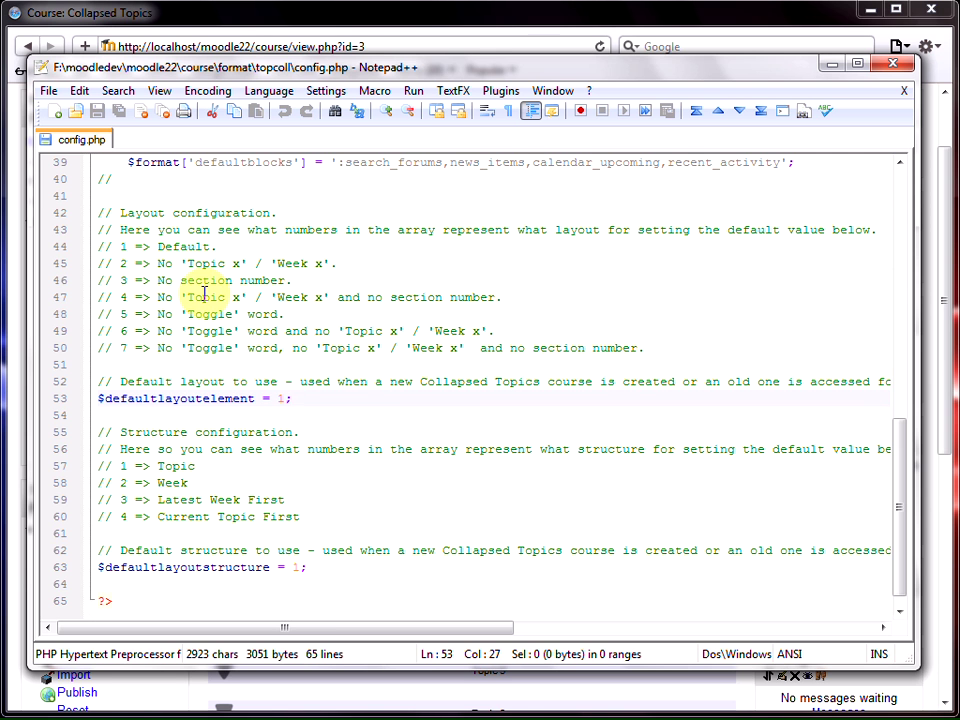
click(296, 567)
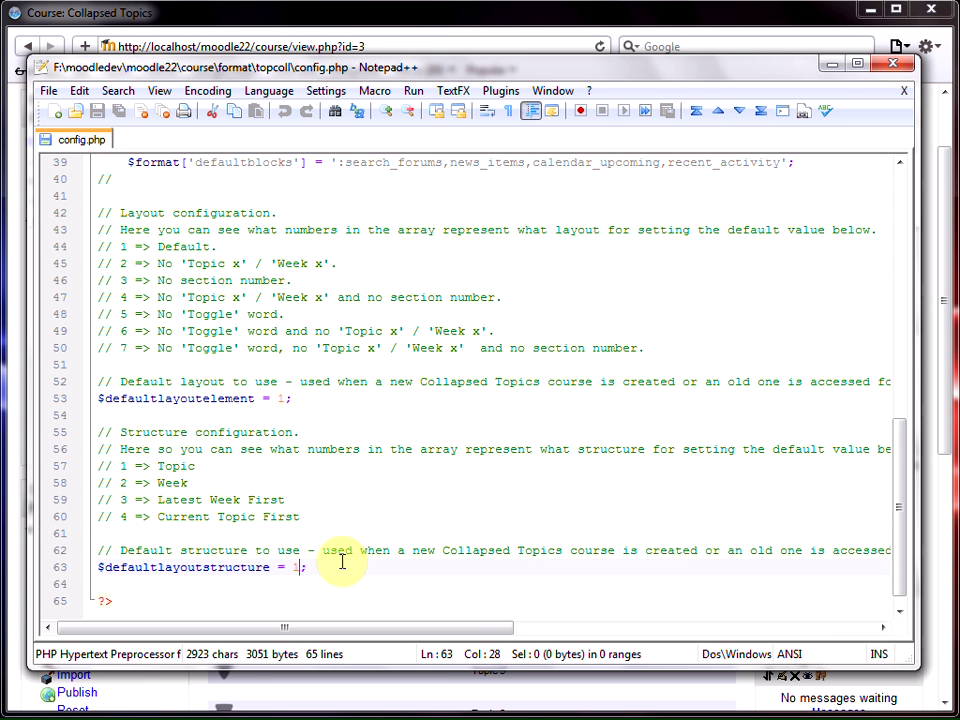
click(832, 64)
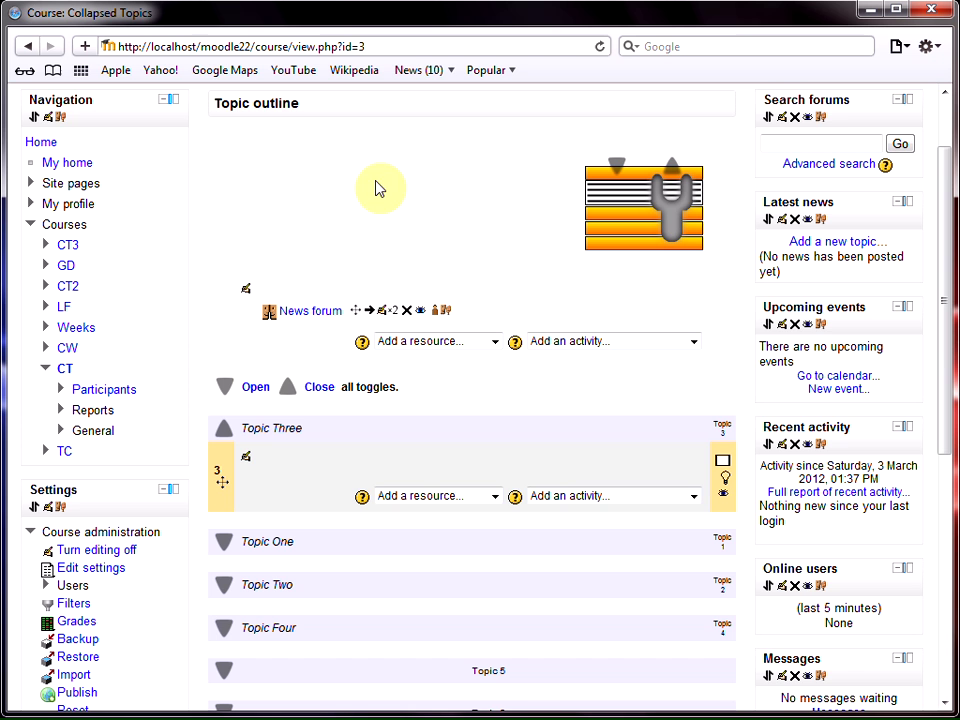
- Open moodle.org in a second browser tab beside the course
click(900, 47)
click(793, 70)
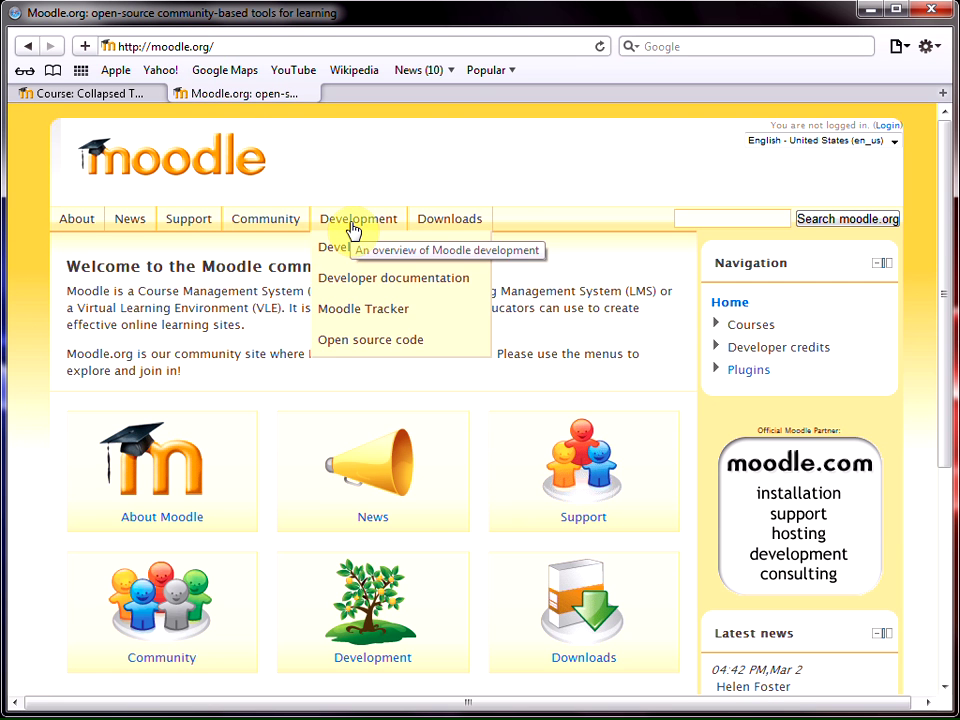
mouse_move(450, 218)
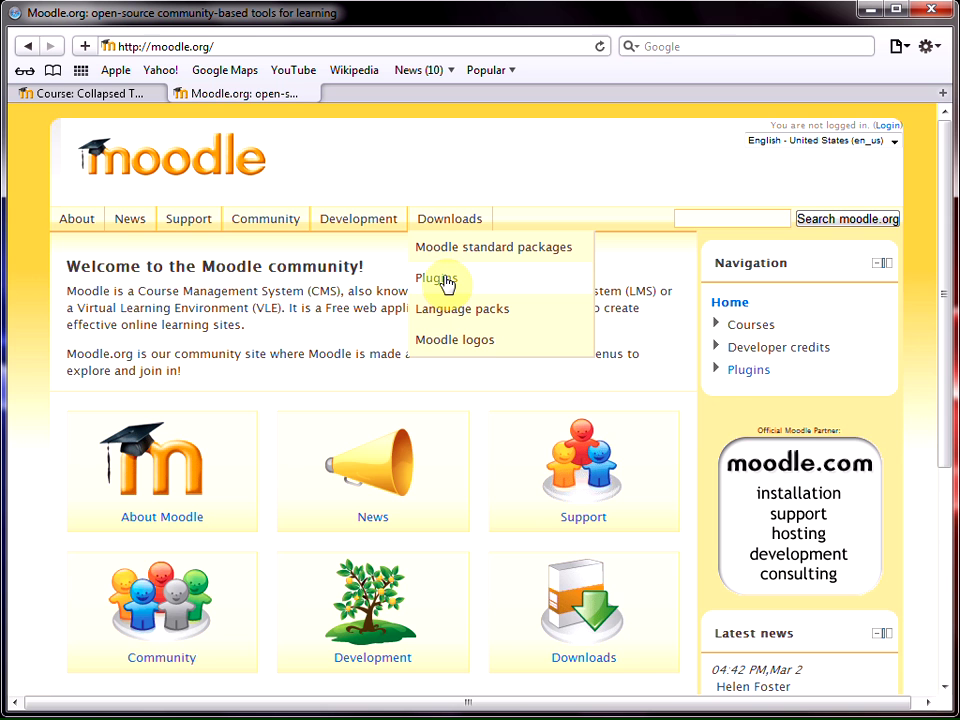
- Browse the Plugins directory's Course formats category to the Collapsed Topics plugin page
click(444, 280)
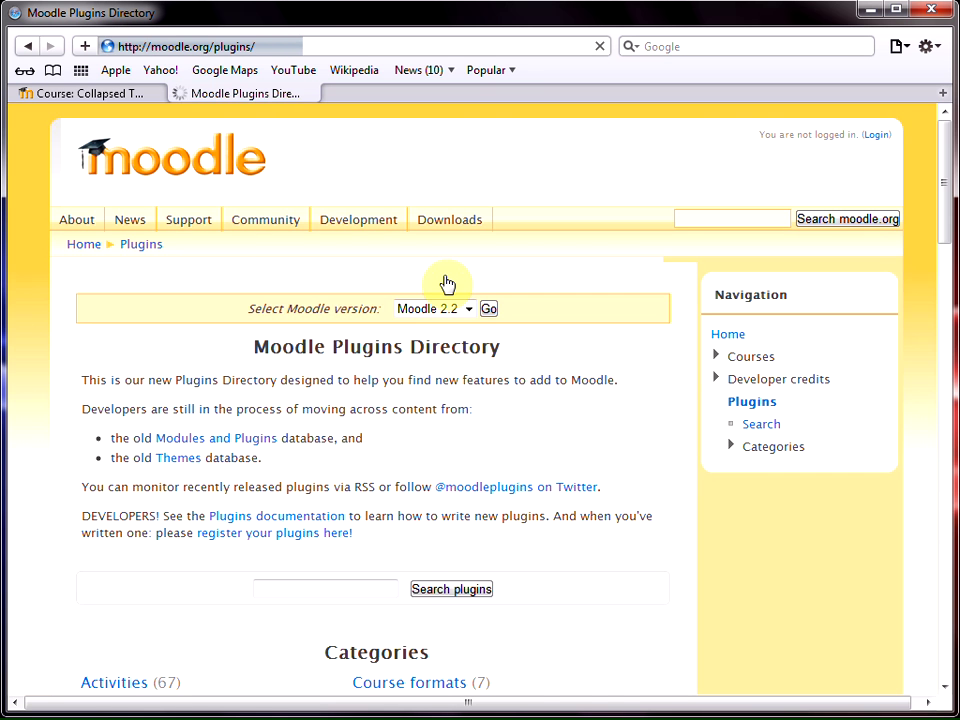
scroll(354, 429, down, 5)
click(392, 428)
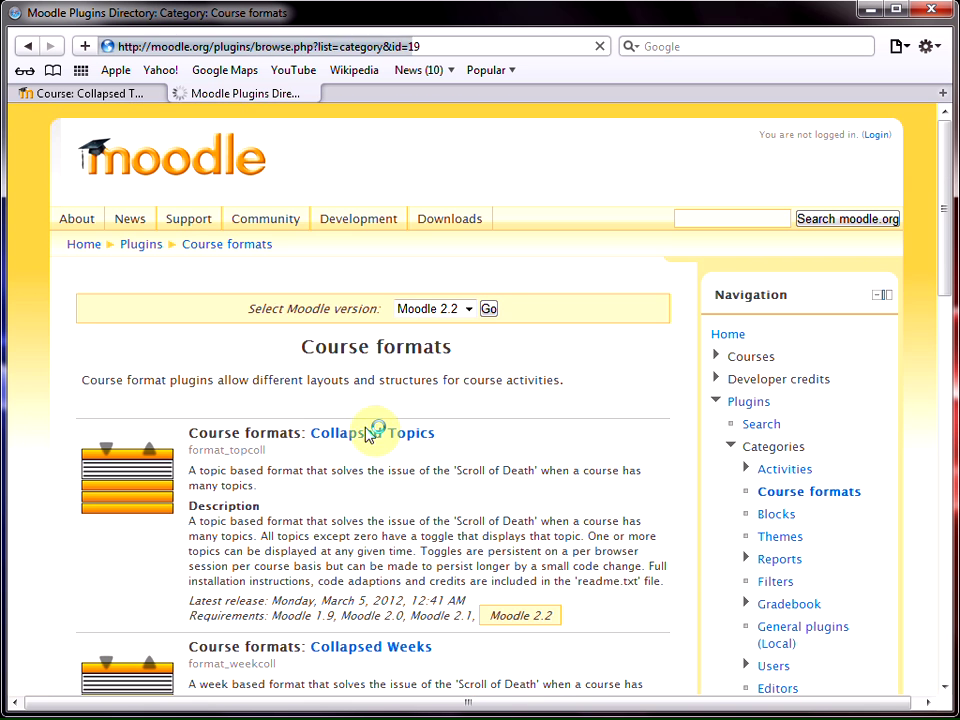
click(366, 444)
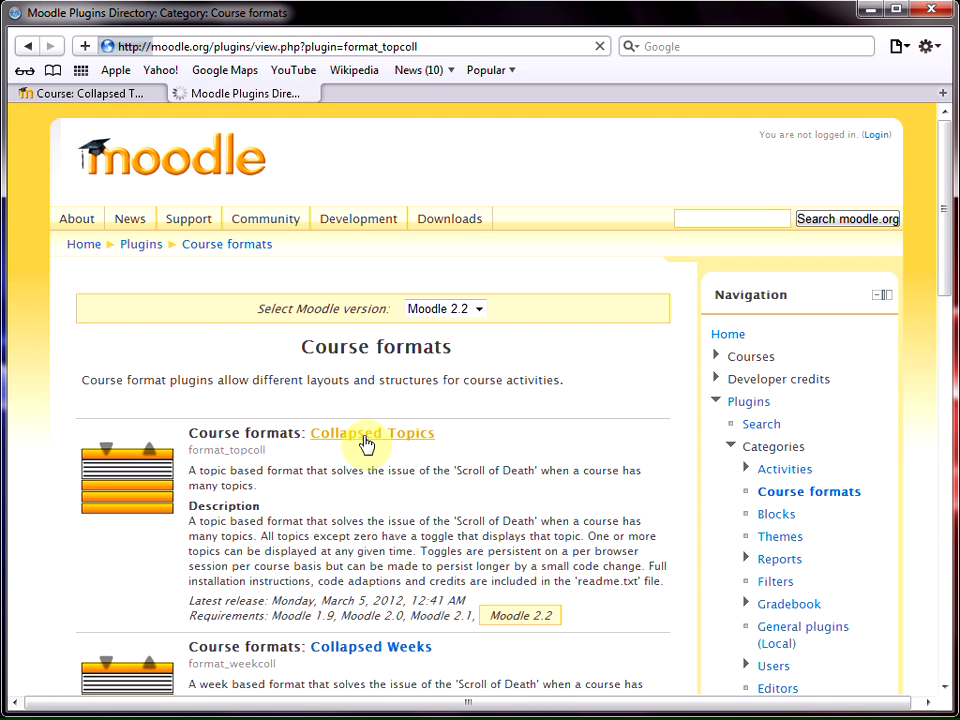
- Show the Collapsed Topics download versions, listing releases for Moodle 1.9 through 2.0
scroll(418, 381, down, 1)
scroll(418, 379, down, 3)
scroll(410, 383, down, 2)
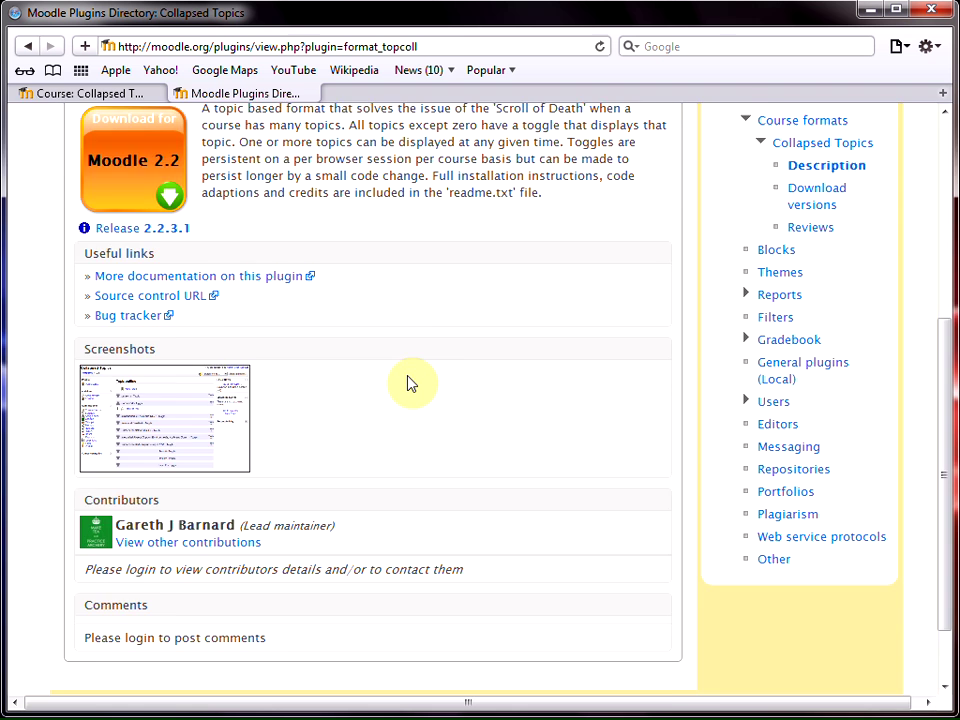
scroll(410, 383, up, 5)
click(236, 451)
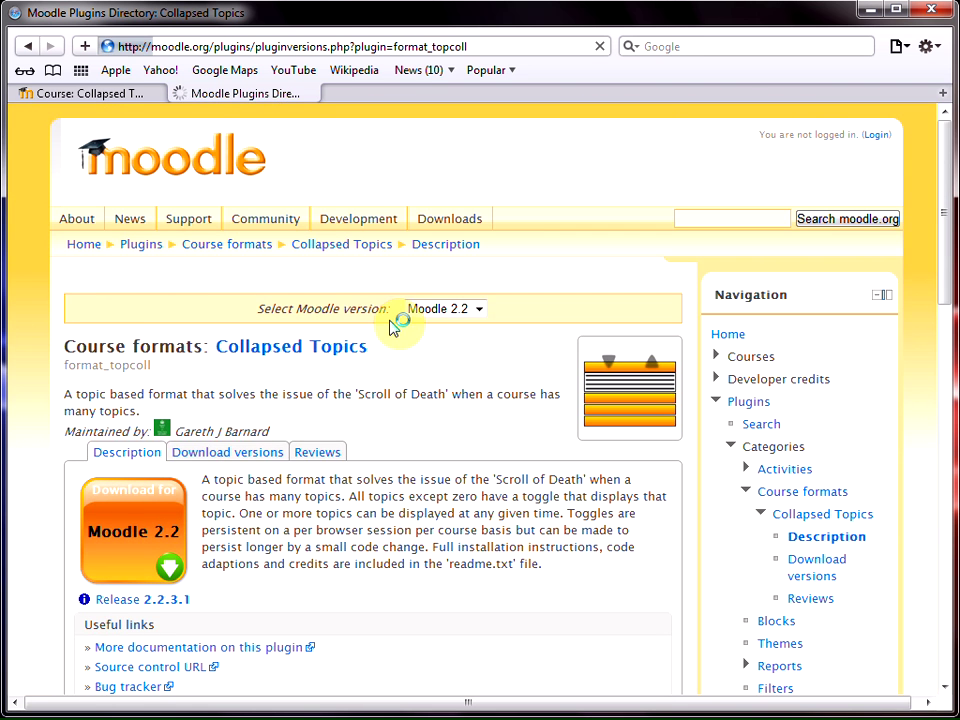
scroll(428, 500, down, 3)
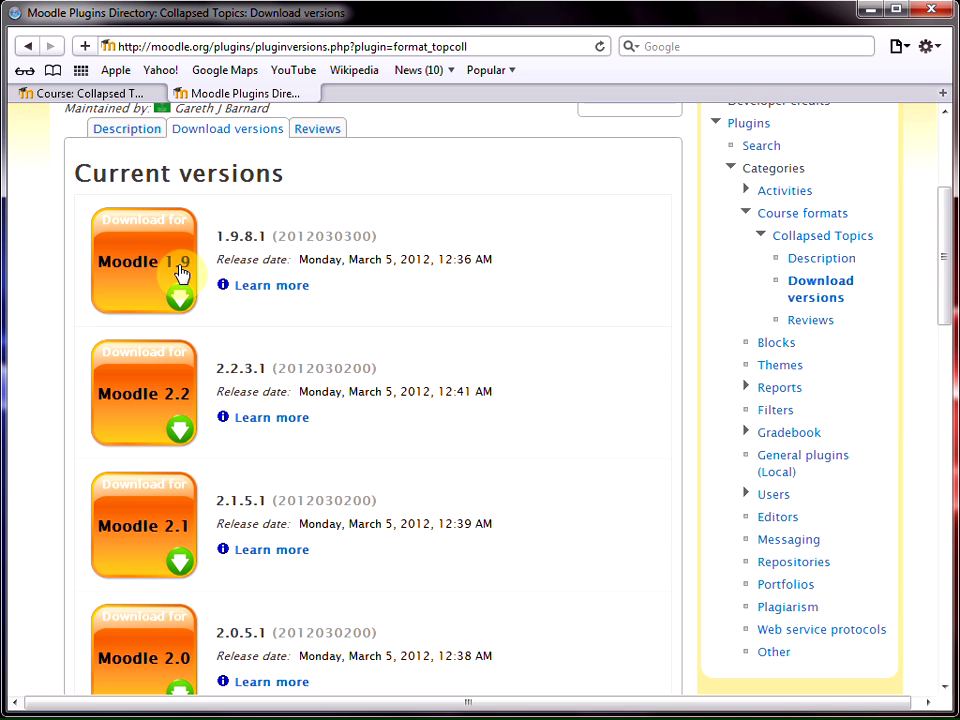
scroll(523, 349, down, 1)
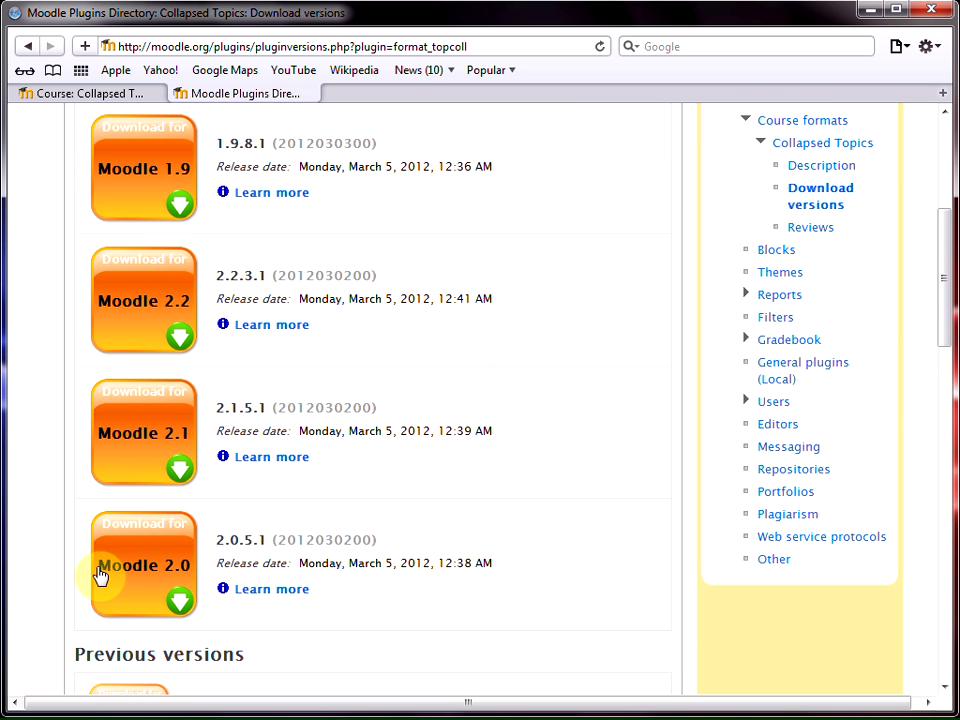
scroll(558, 465, up, 3)
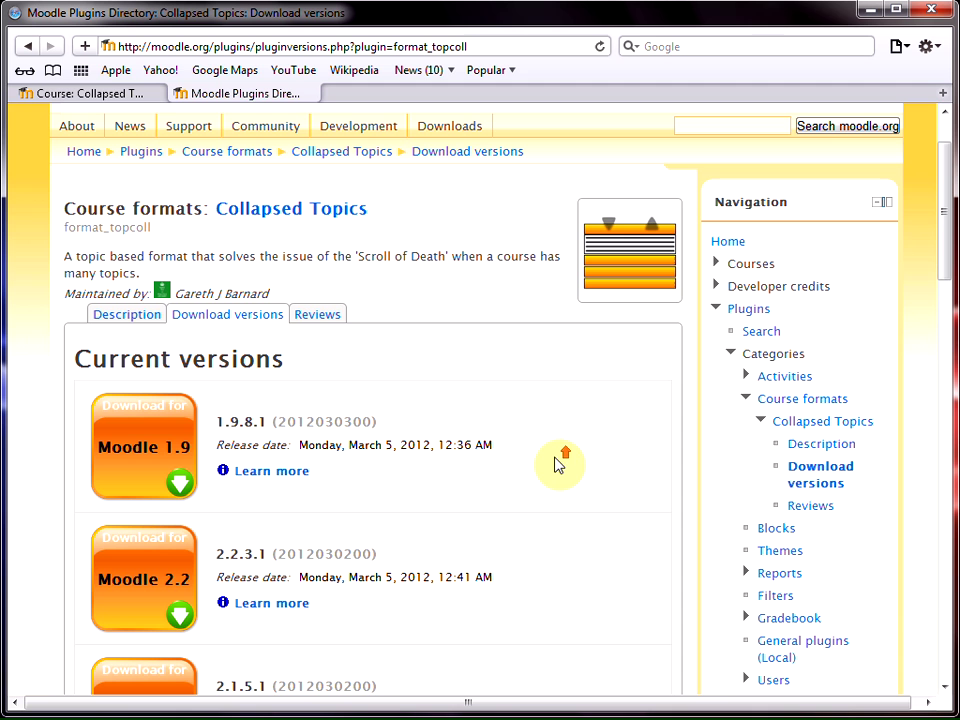